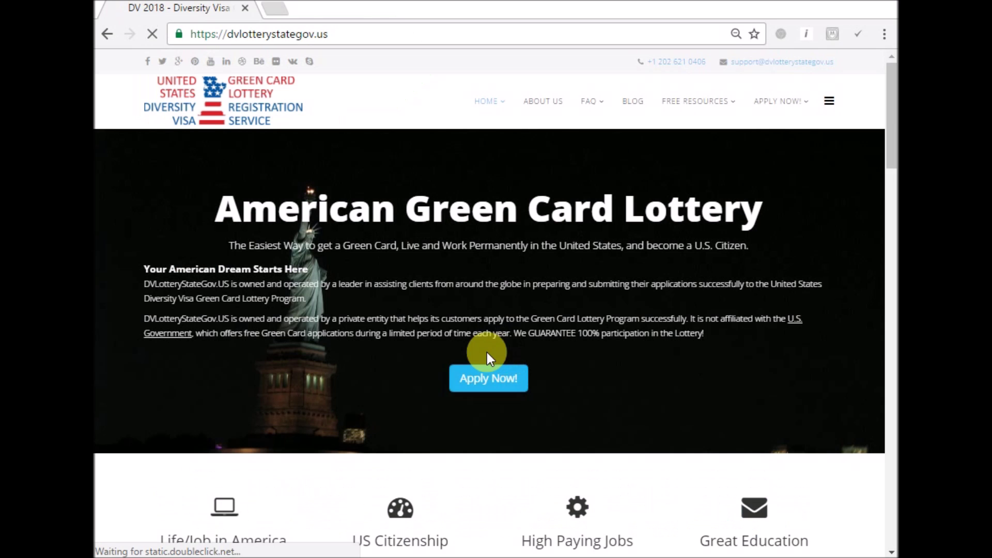
Start a new lottery application and enter the applicant's last, first and middle names
click(504, 382)
click(267, 175)
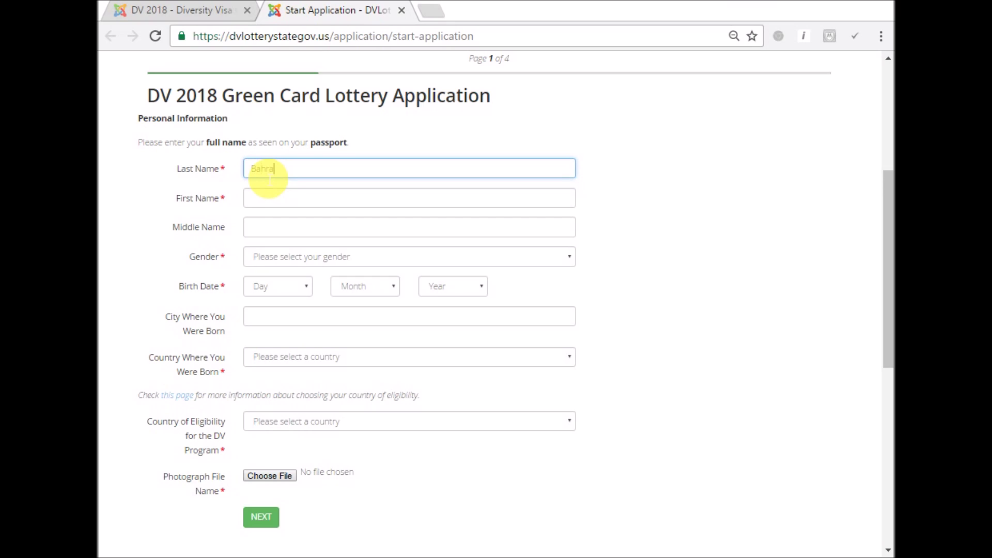
click(273, 201)
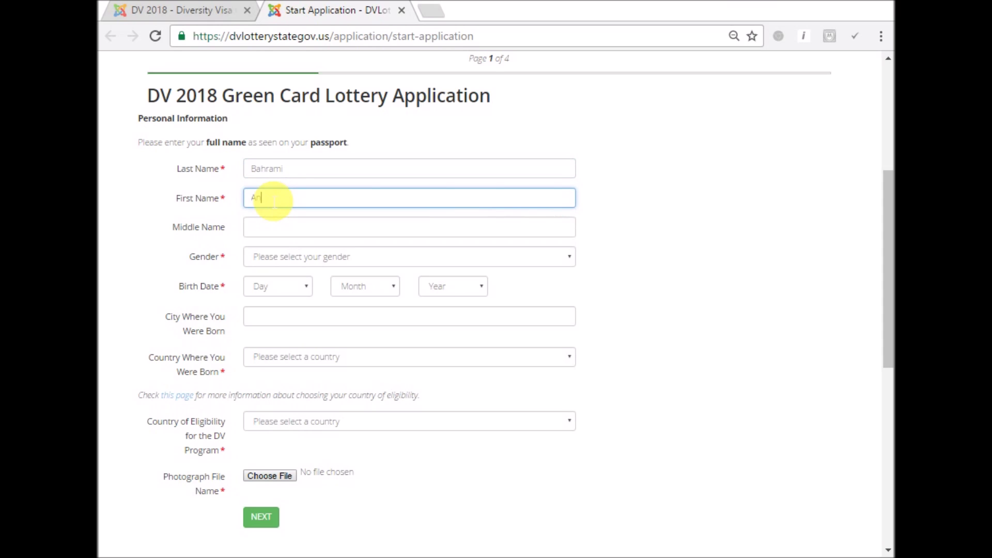
click(278, 235)
text(FNU)
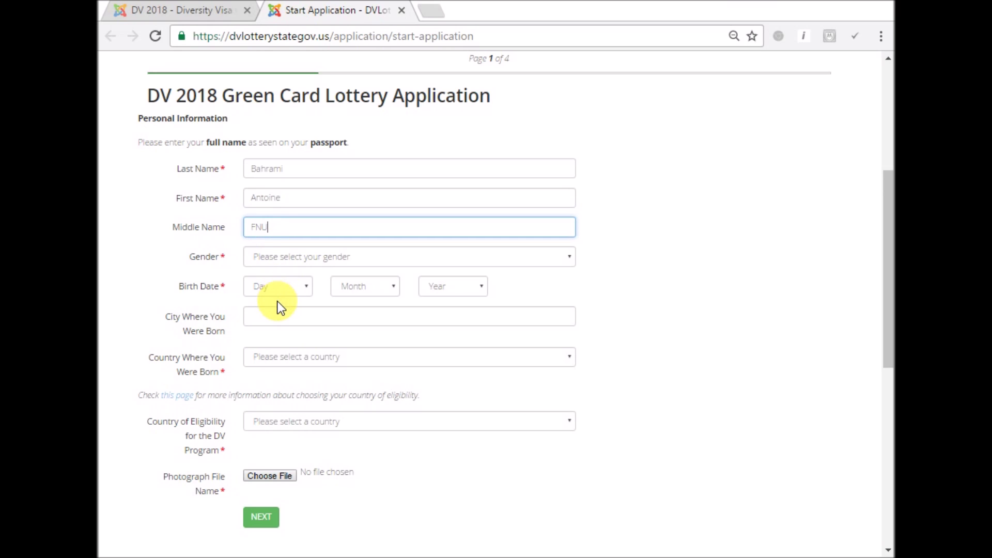
click(321, 259)
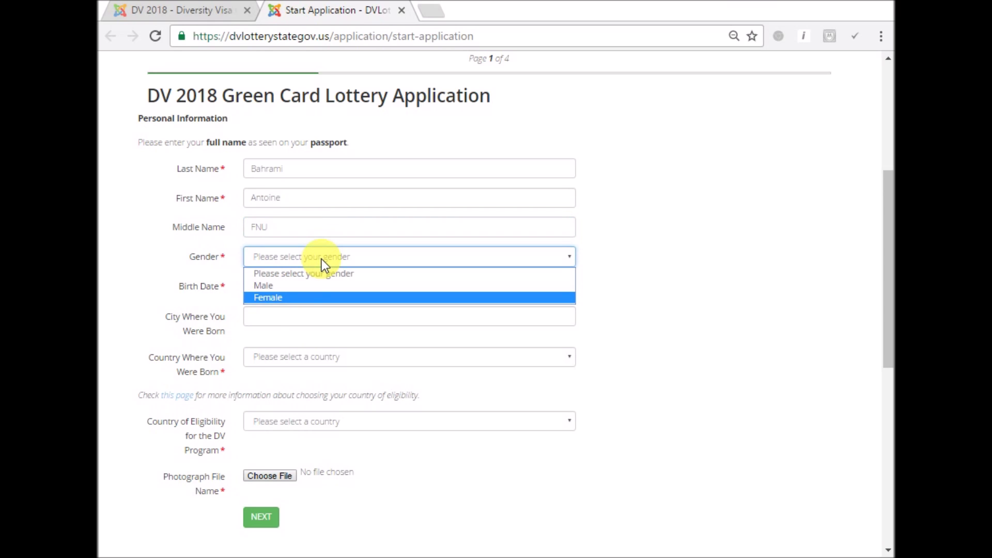
click(307, 284)
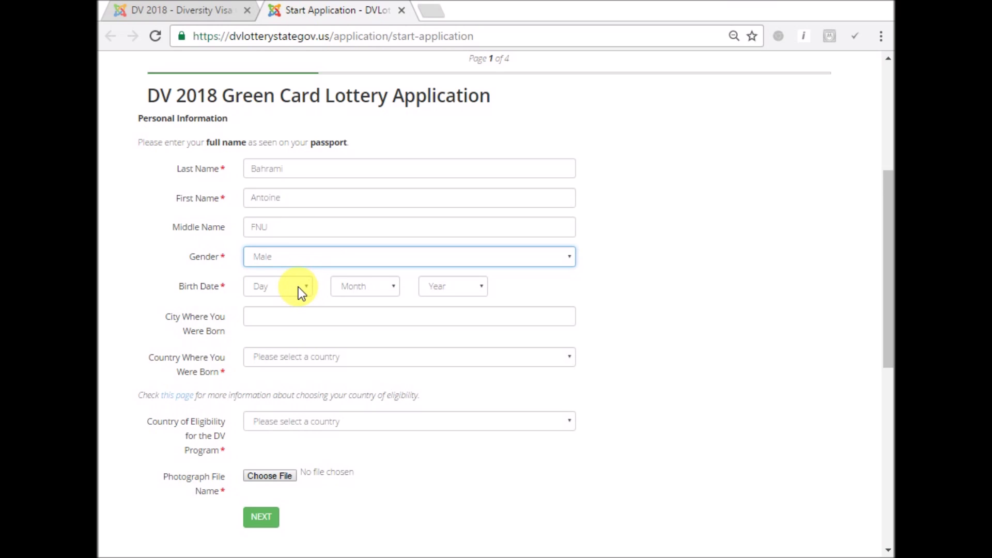
click(298, 287)
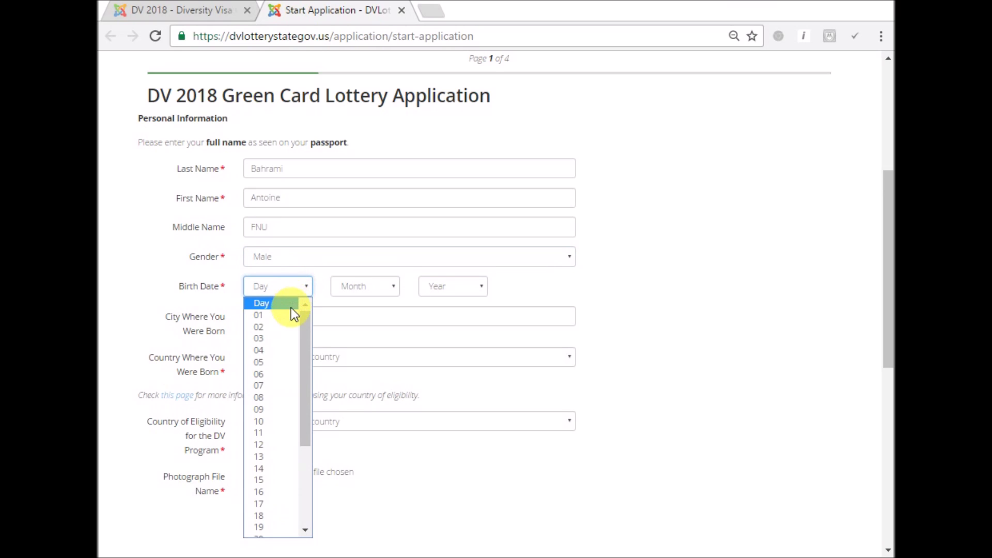
click(274, 379)
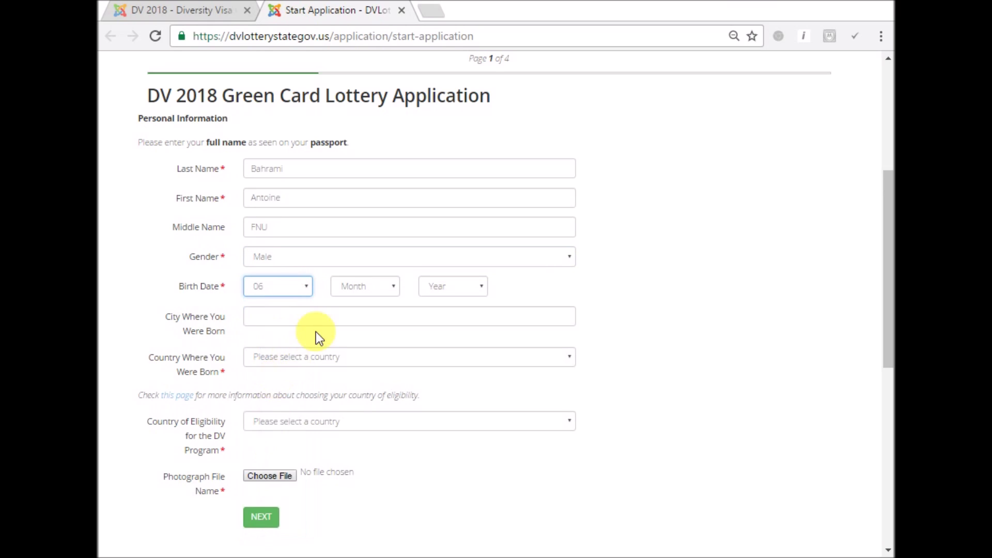
click(355, 293)
click(348, 362)
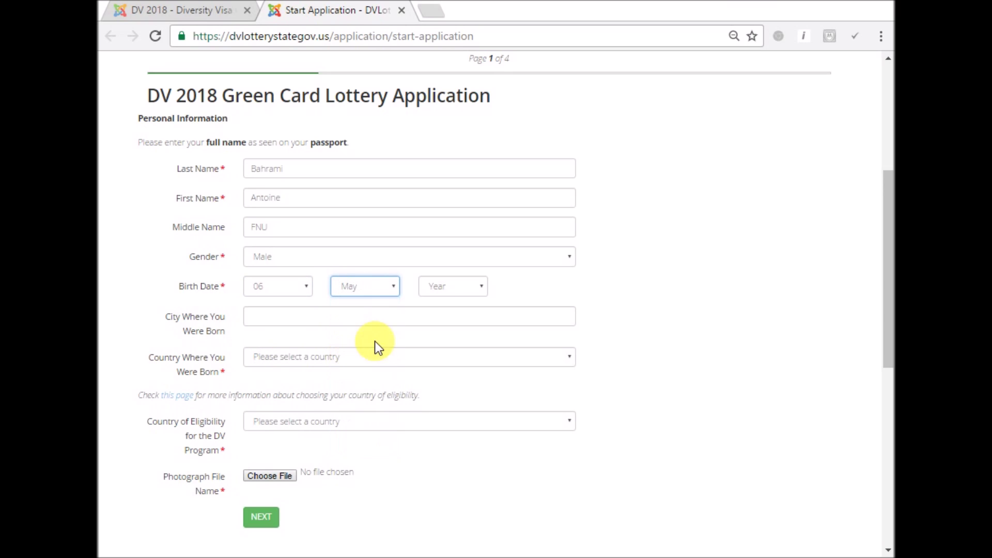
click(436, 292)
drag(486, 354, 479, 388)
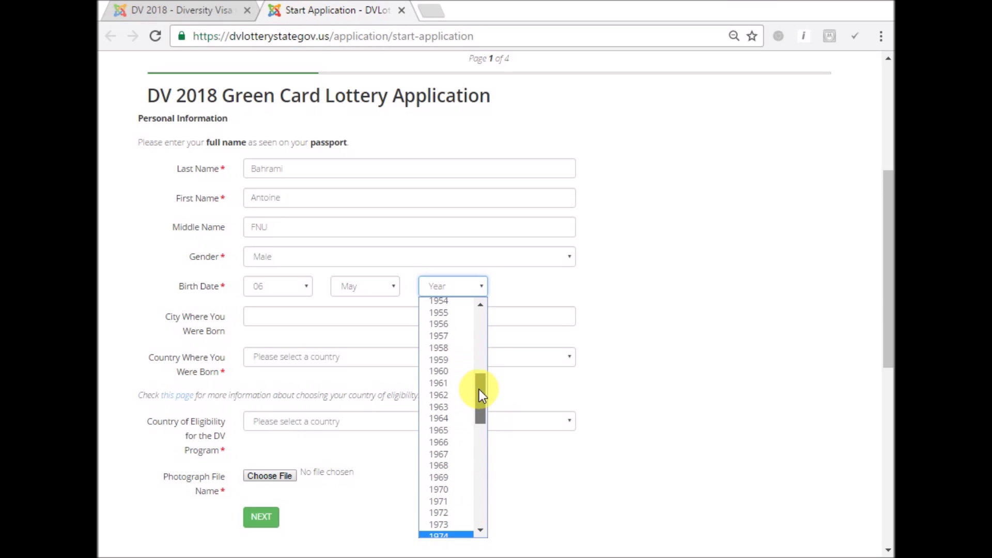
click(455, 361)
click(293, 319)
text(Singapore)
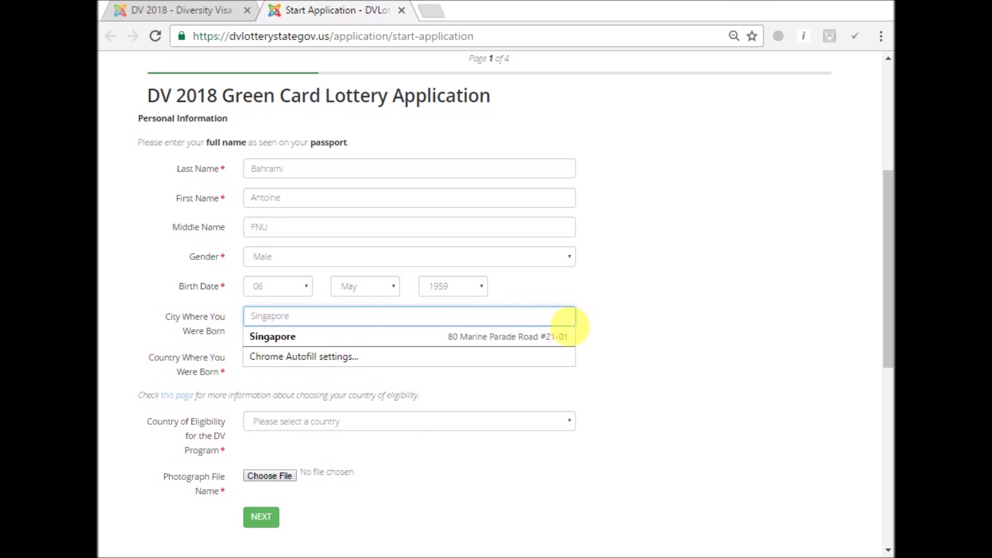
Select Singapore as both the country of birth and the country of eligibility
click(599, 327)
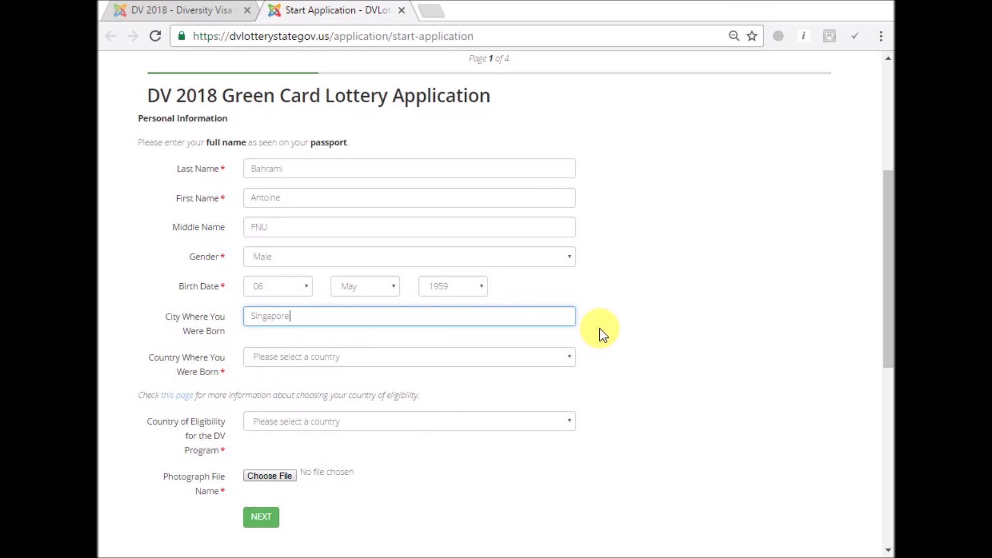
click(480, 355)
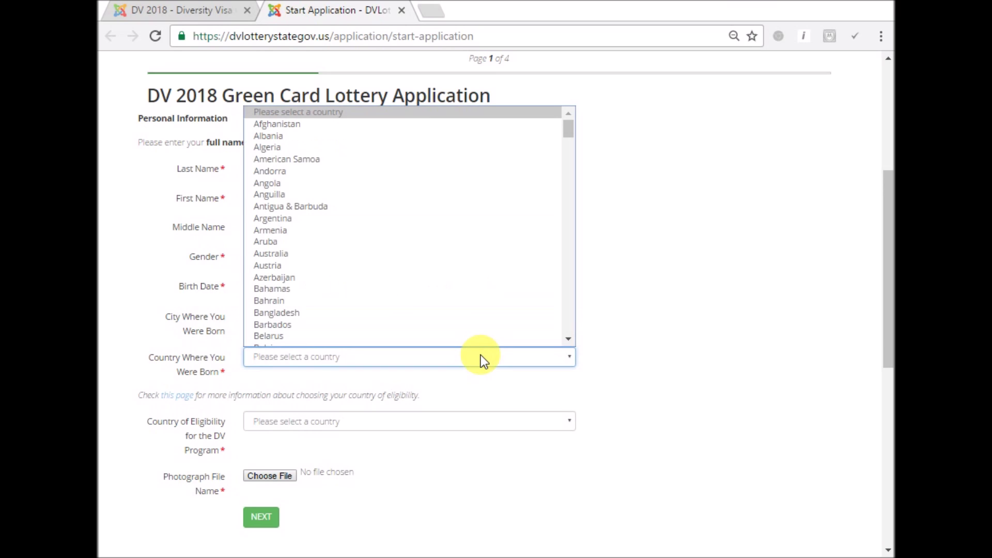
drag(570, 120, 566, 290)
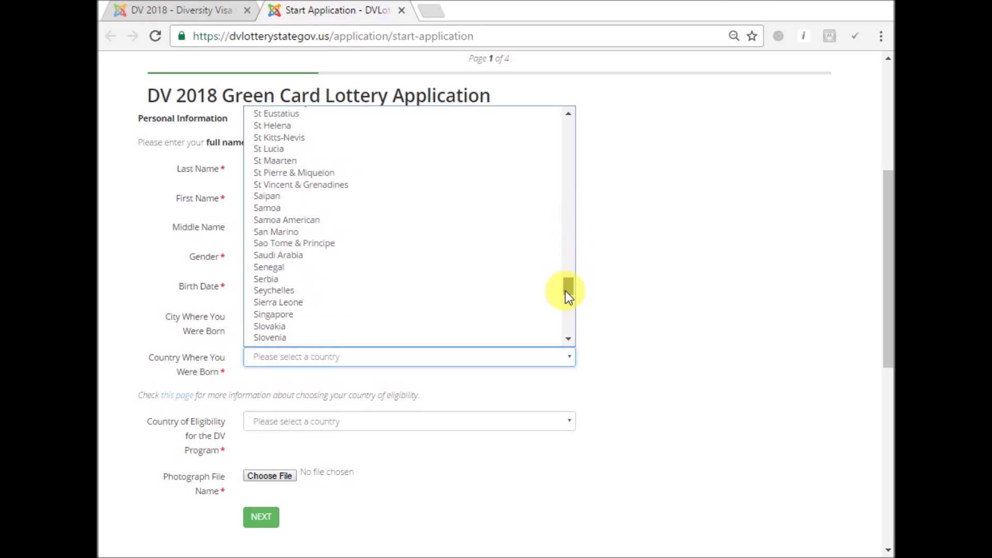
click(503, 315)
click(313, 422)
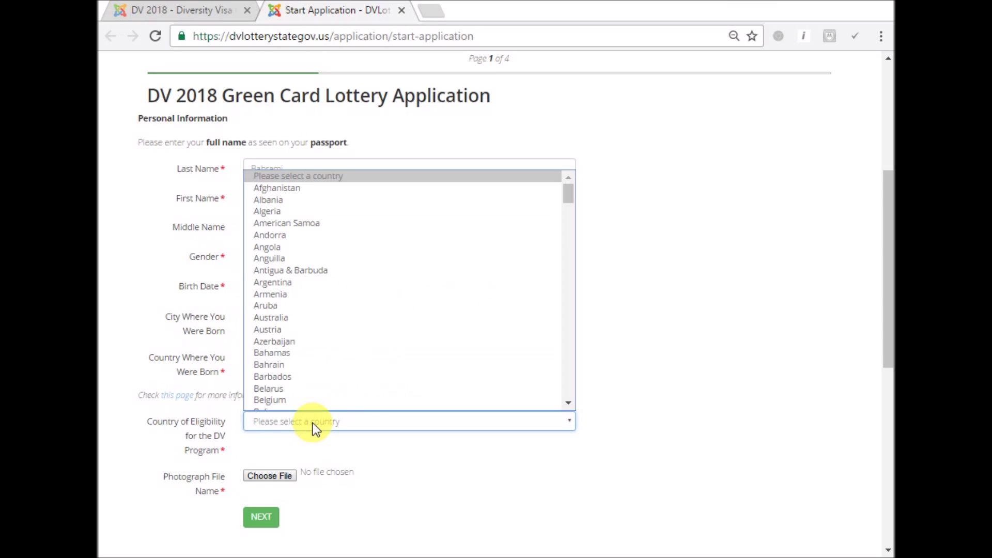
drag(565, 201, 565, 360)
click(376, 347)
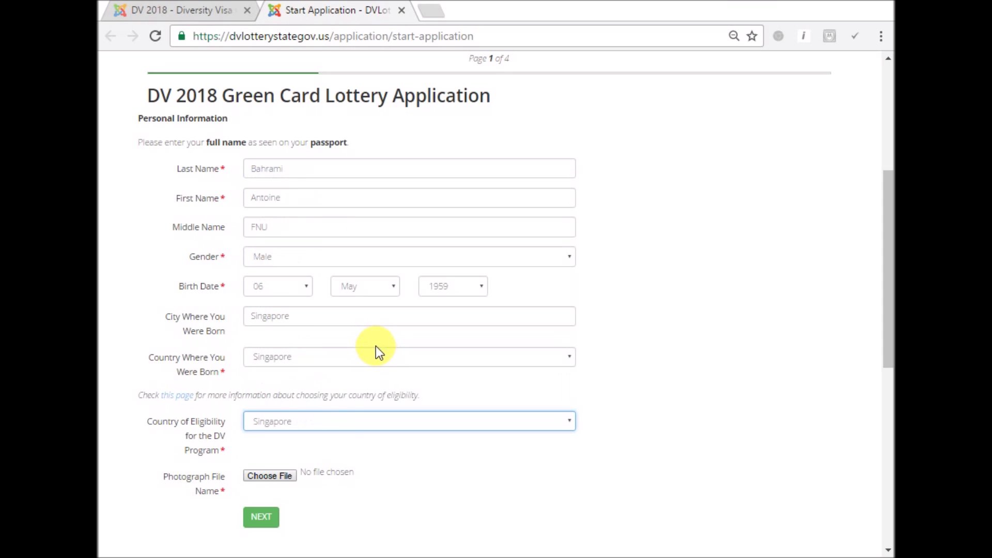
click(284, 477)
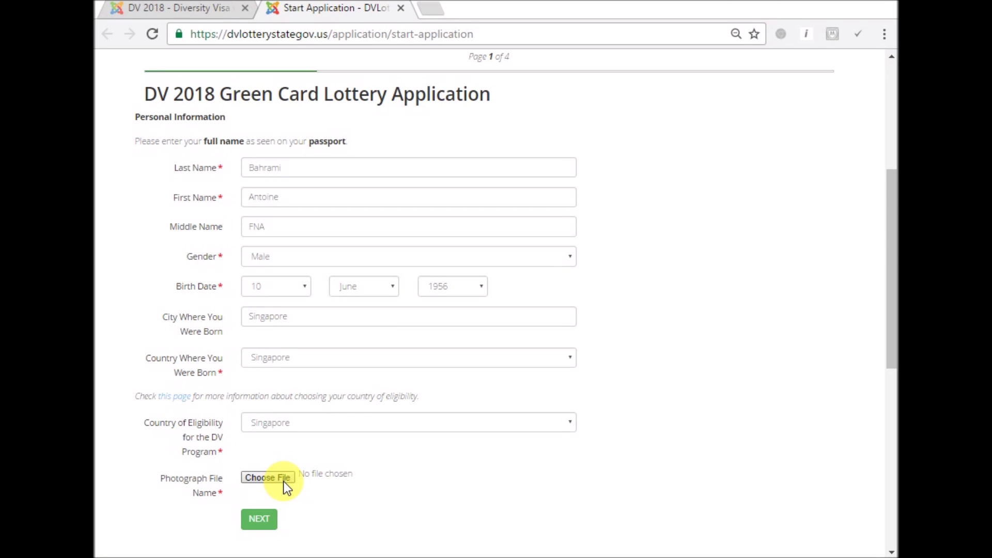
Attach the photo image from the Pictures folder and advance to page 2, Mailing Address
click(283, 480)
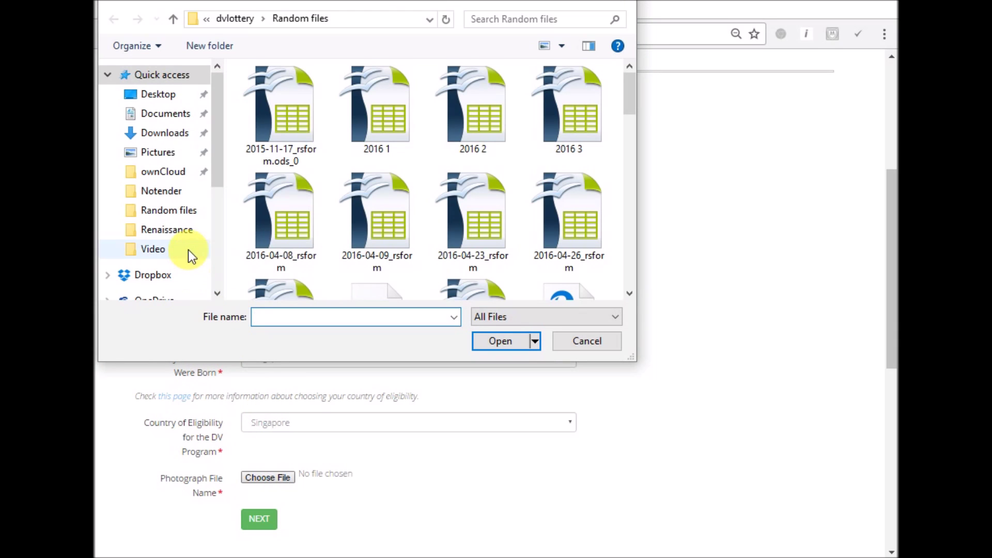
click(182, 165)
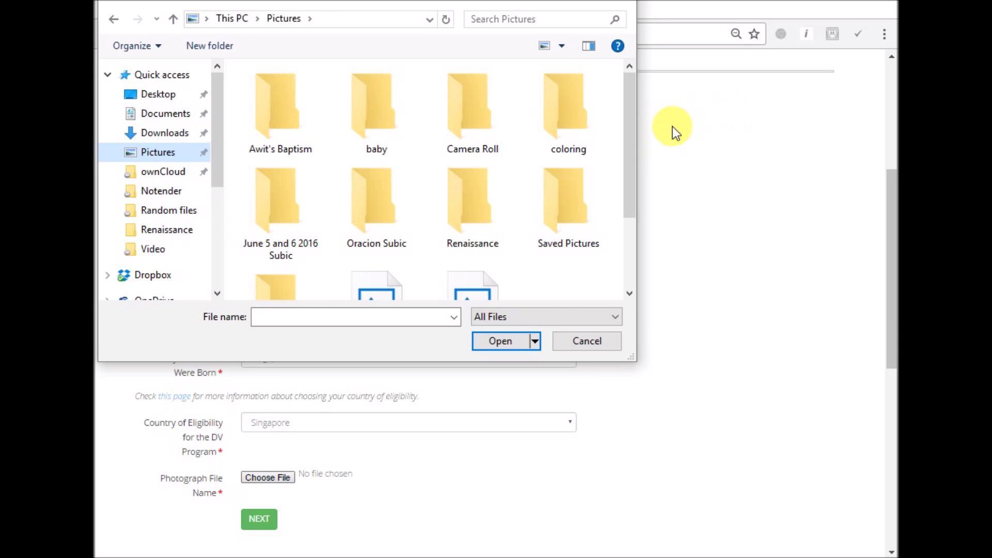
drag(631, 135, 627, 222)
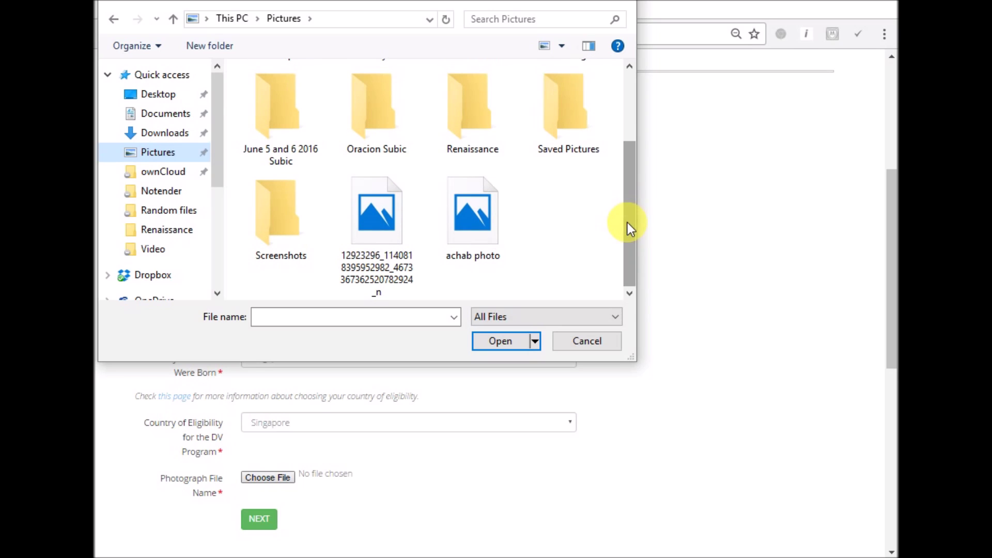
click(476, 218)
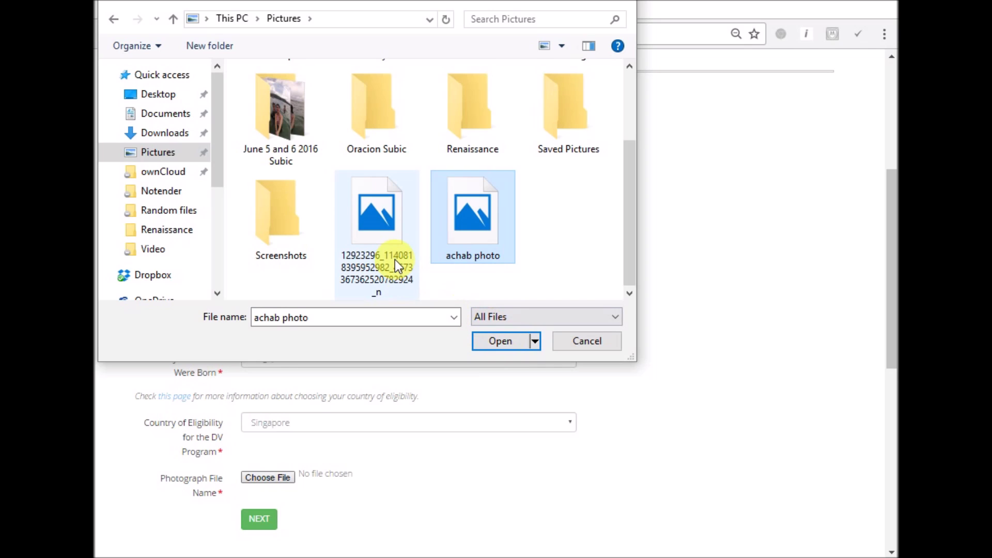
click(396, 261)
click(505, 345)
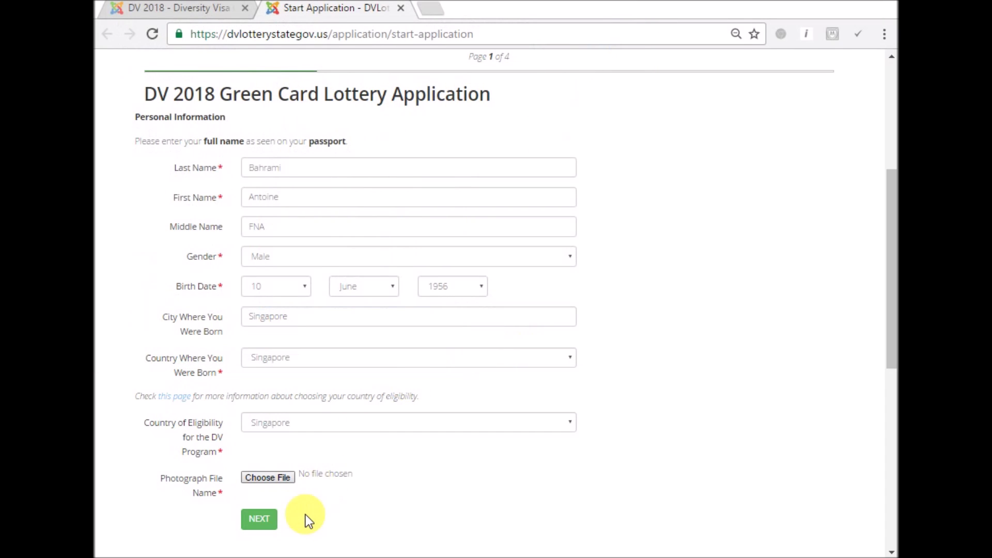
click(272, 521)
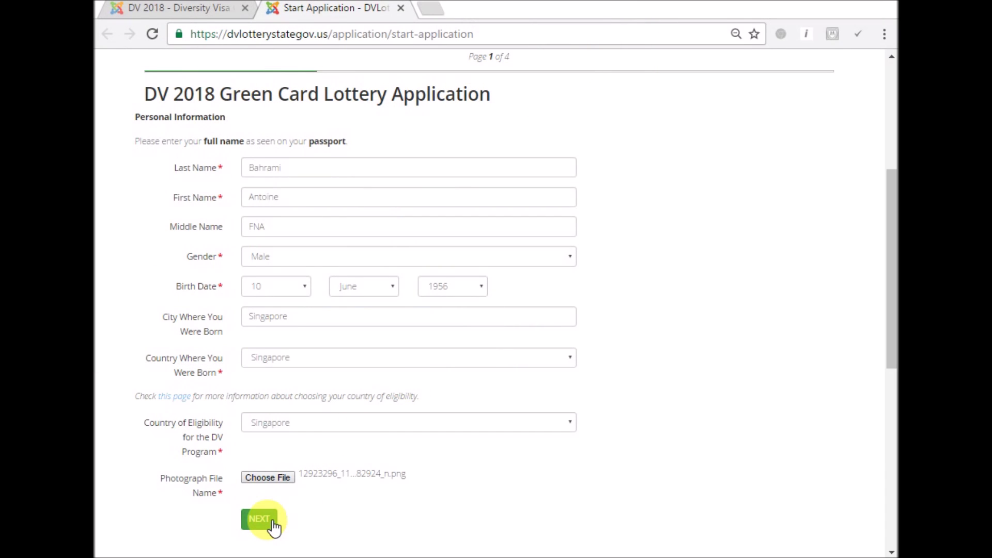
click(273, 520)
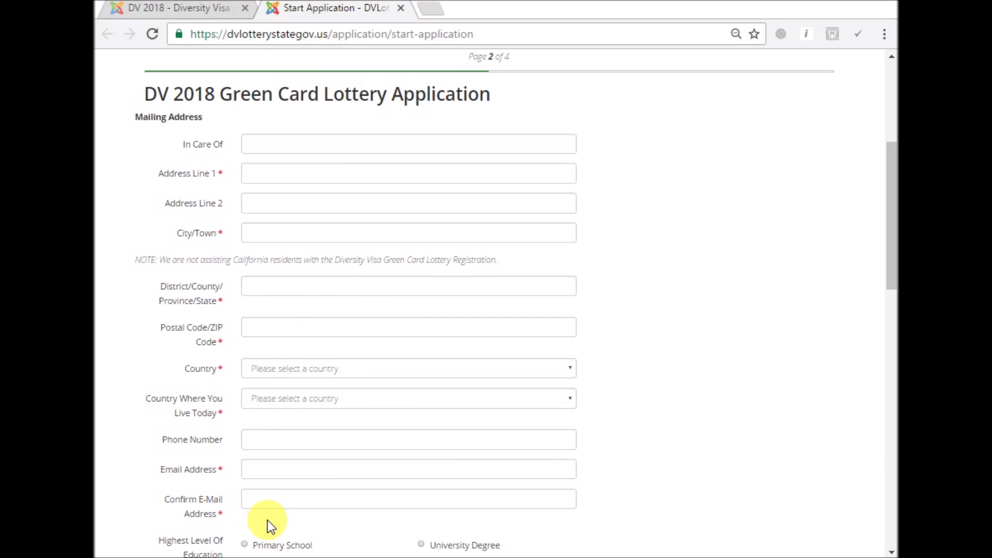
Enter the applicant's street address, city, district and postal code
click(275, 151)
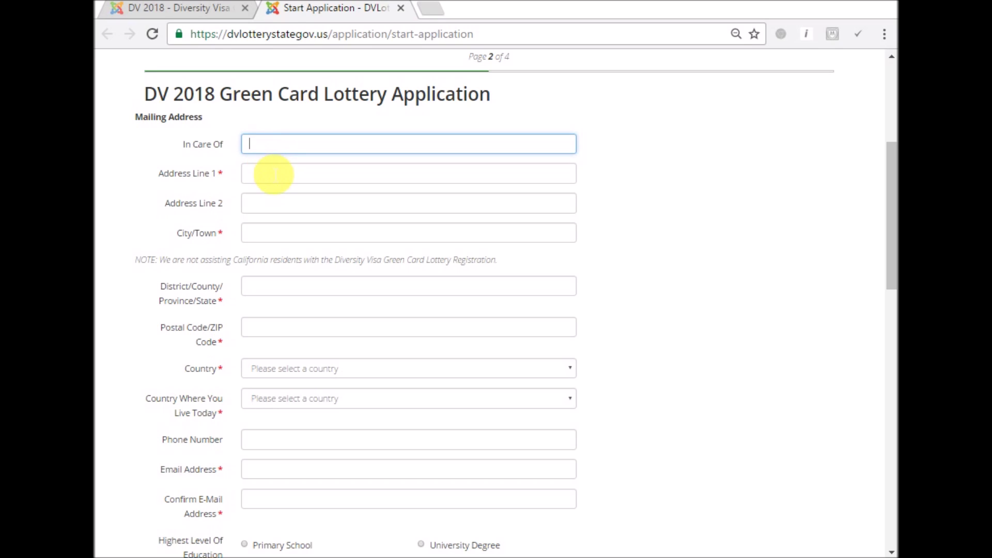
click(274, 177)
click(263, 177)
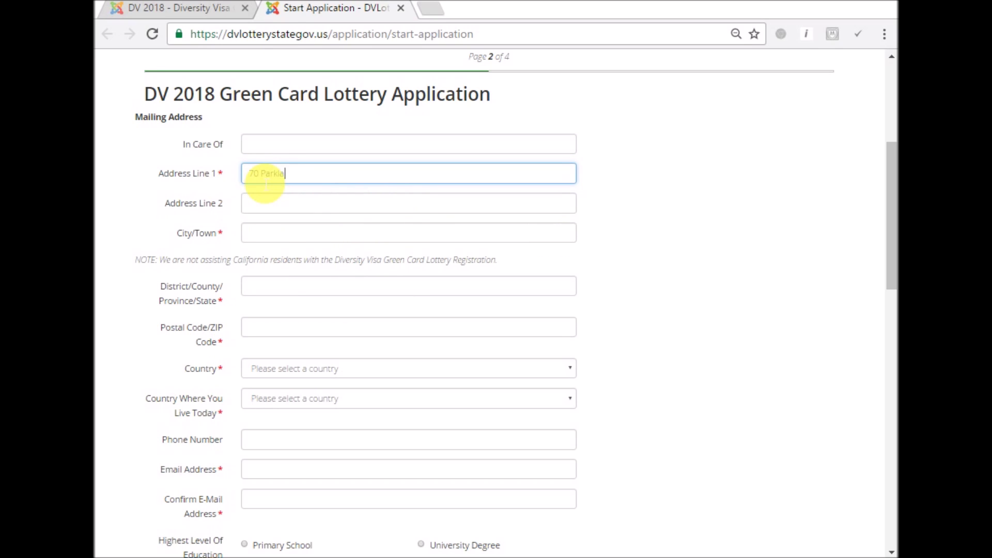
click(288, 240)
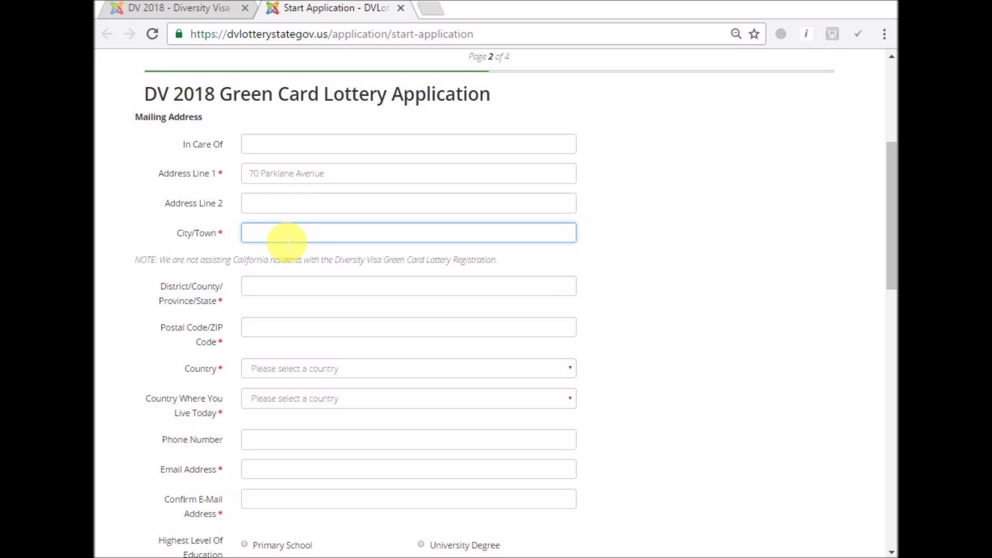
text(B)
text(ugis Junction)
click(288, 287)
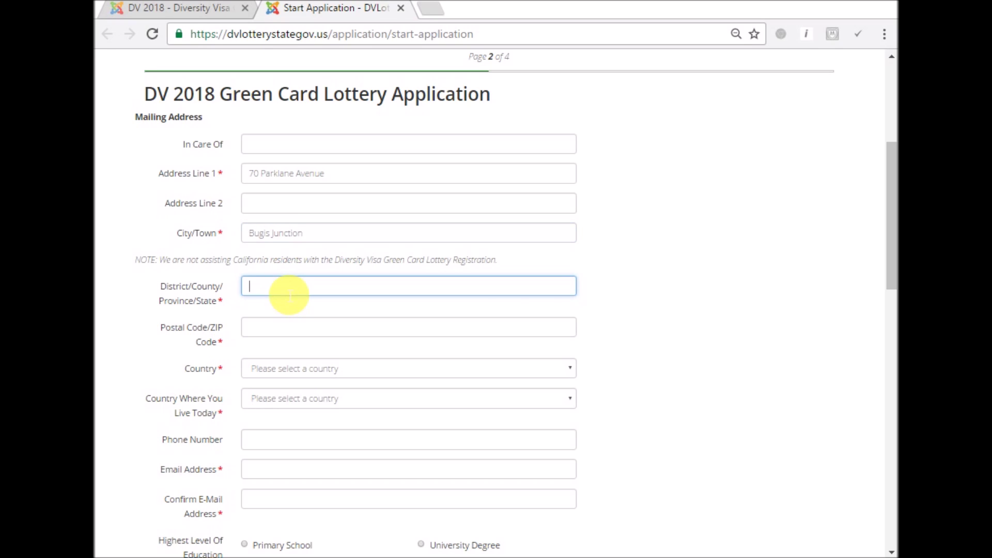
text(Singapore)
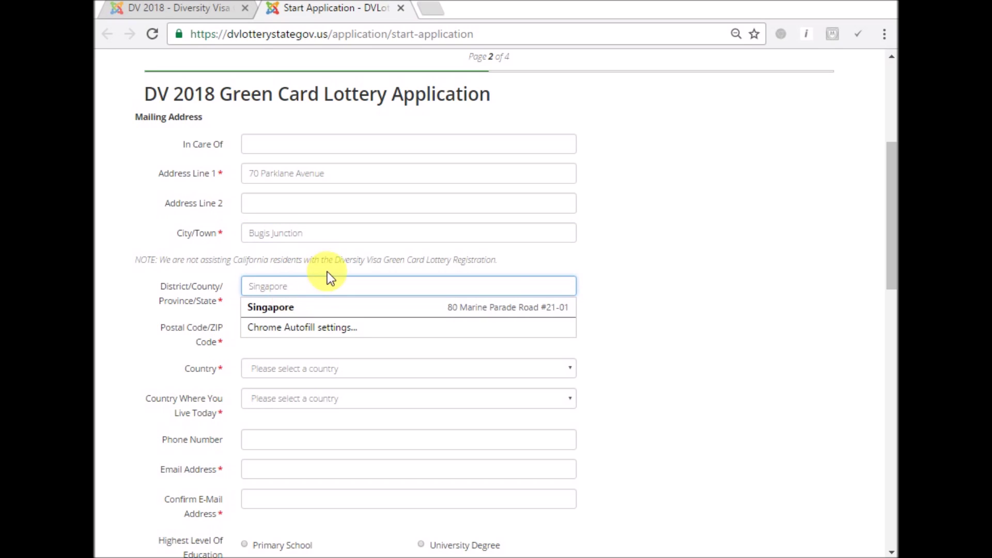
click(592, 269)
click(307, 332)
text(1126)
Set both the address country and the country of residence to Singapore
click(309, 368)
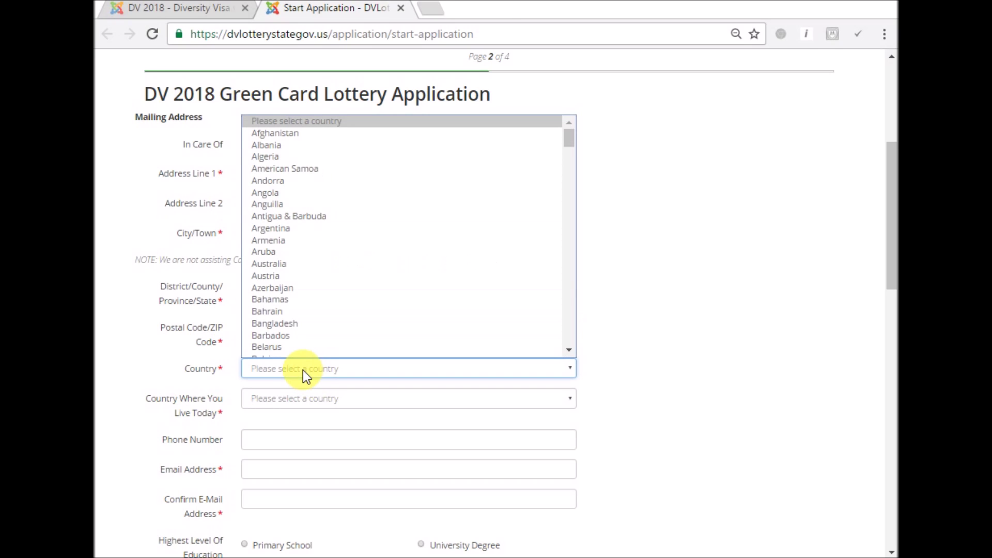
drag(567, 287, 568, 310)
click(304, 190)
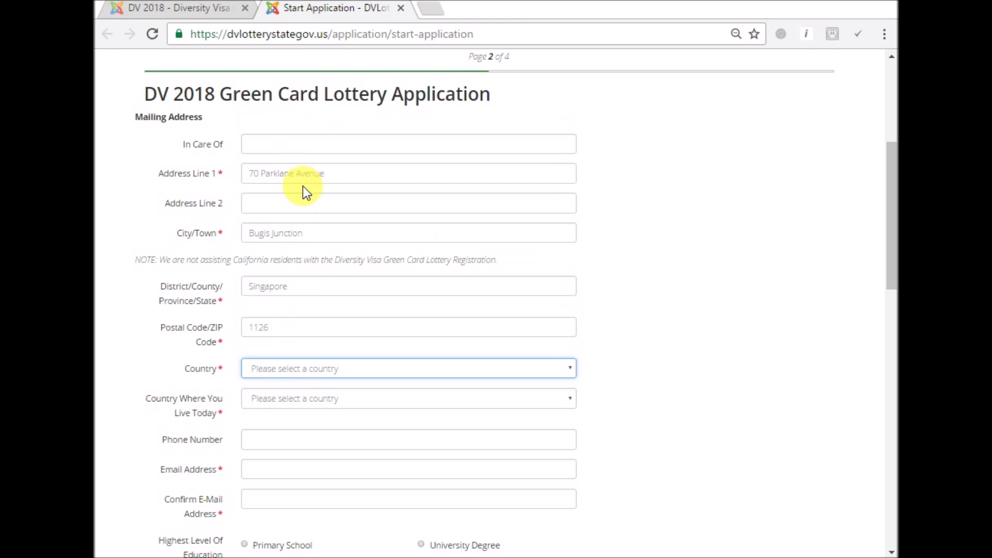
click(306, 399)
drag(571, 169, 571, 344)
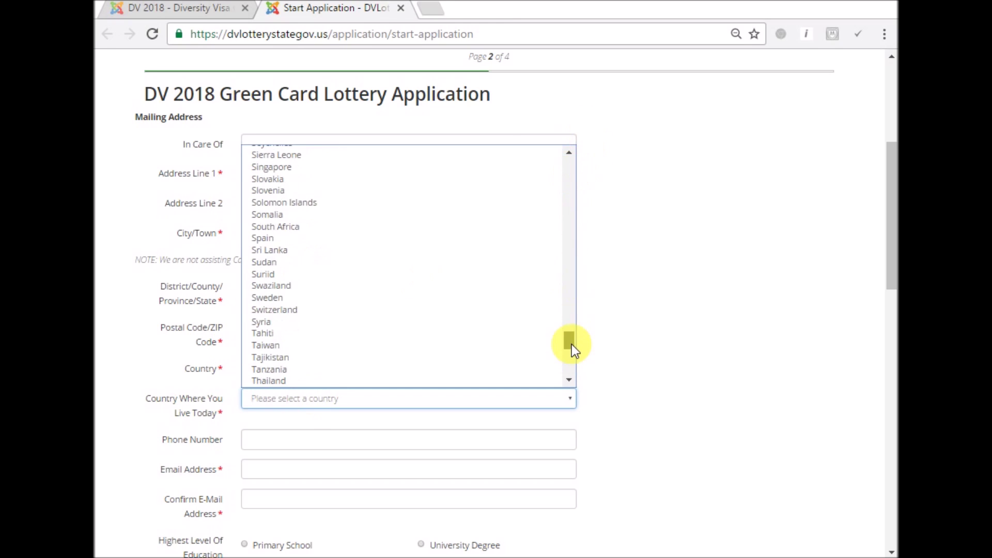
click(310, 168)
click(300, 445)
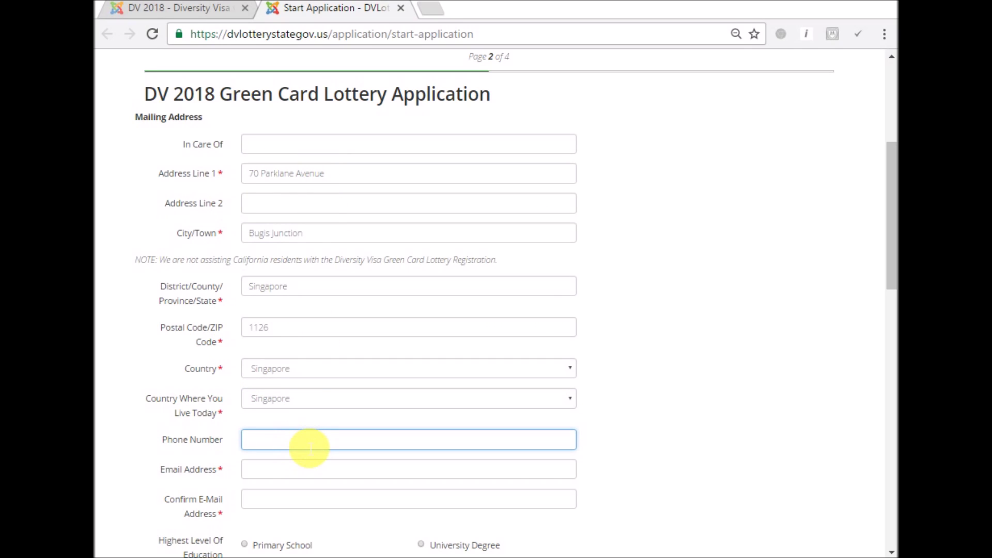
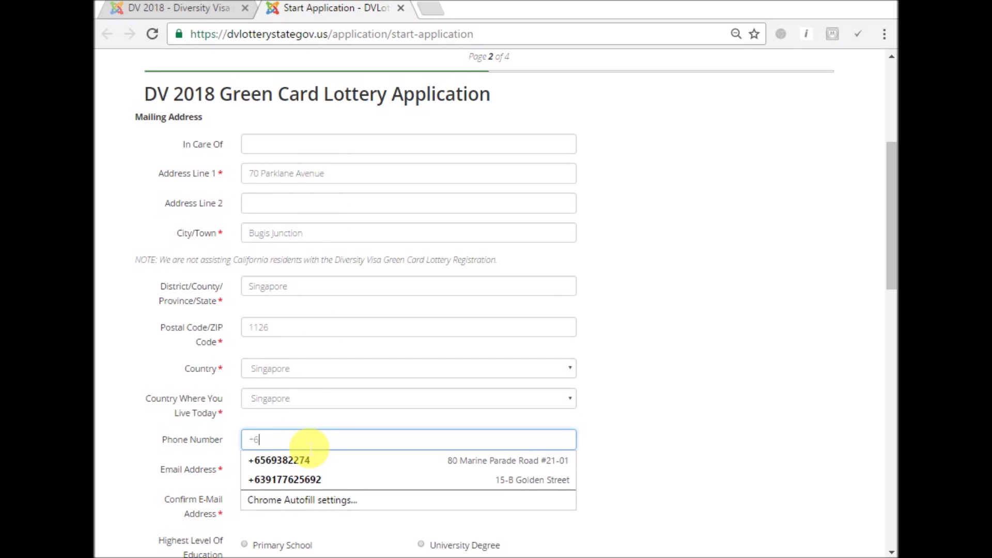
Enter the applicant's phone number and e-mail address, confirming the e-mail a second time
click(307, 471)
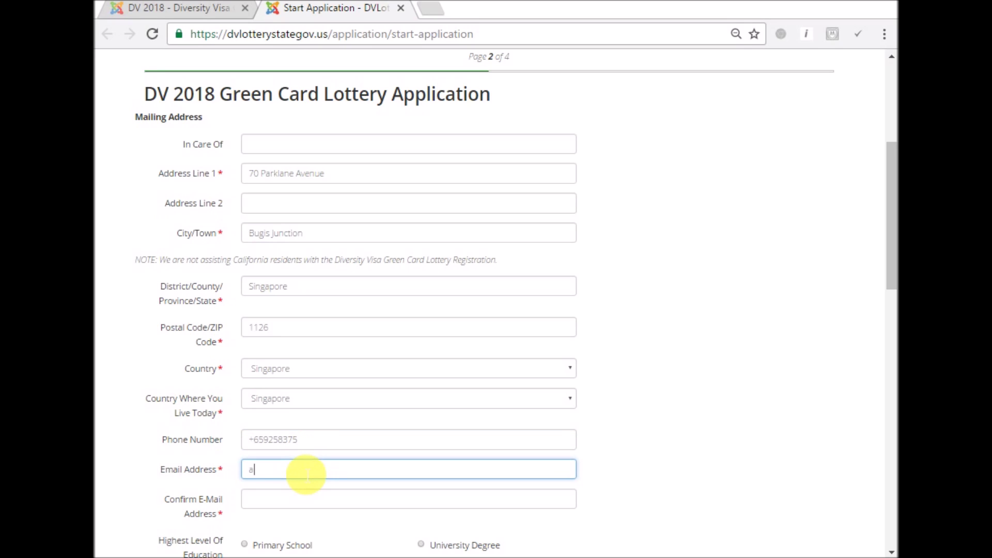
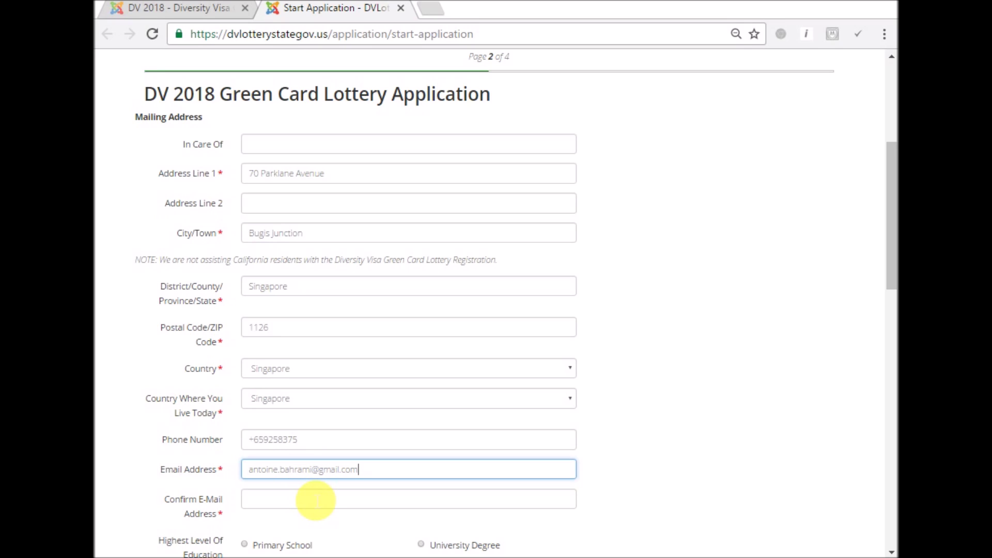
click(316, 501)
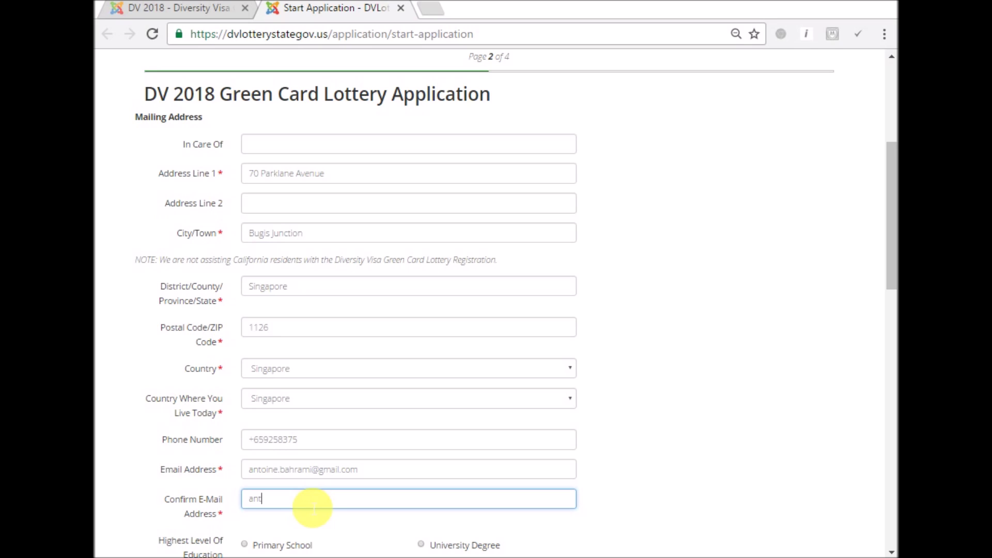
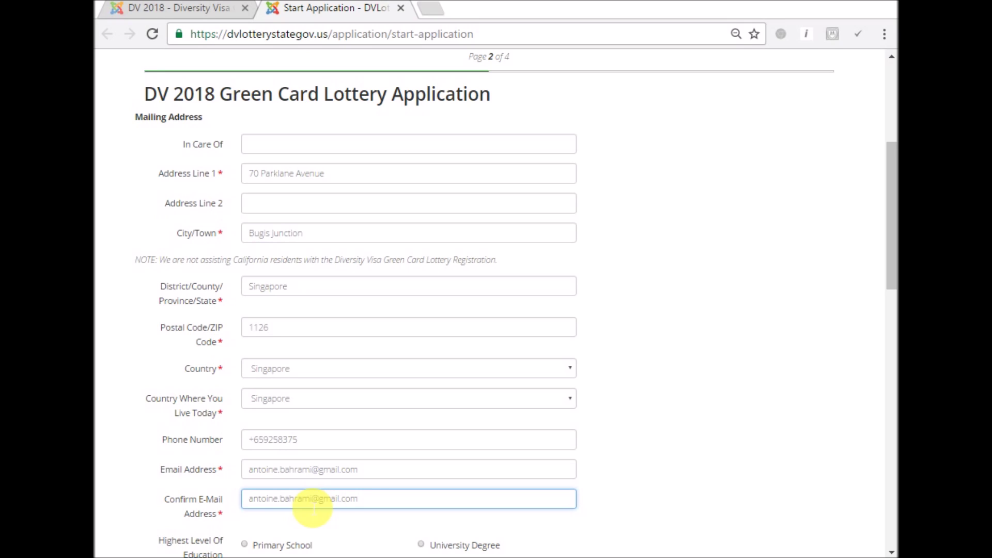
drag(893, 230, 894, 345)
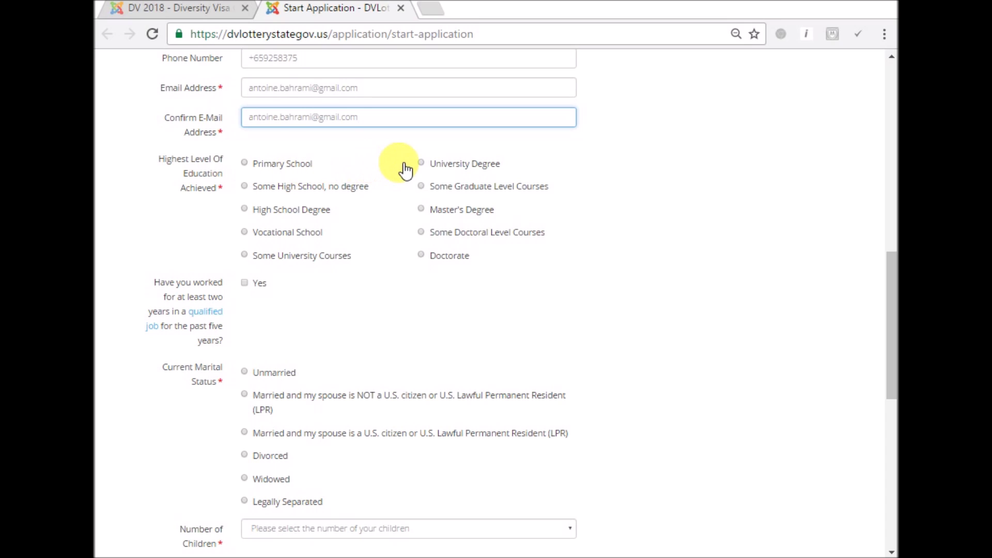
Choose University Degree as highest education and marital status 'Married, spouse NOT a U.S. citizen or LPR'
click(420, 164)
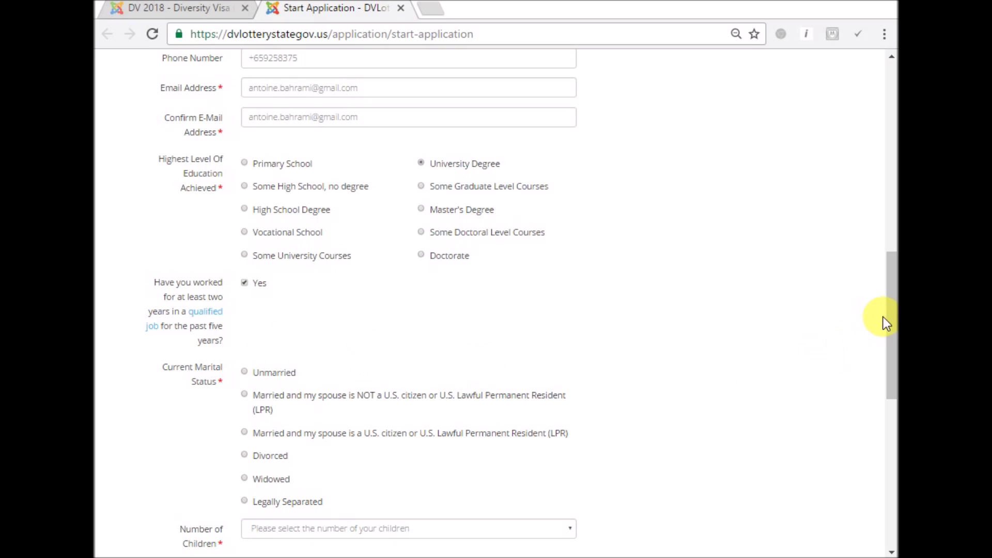
scroll(891, 325, down, 1)
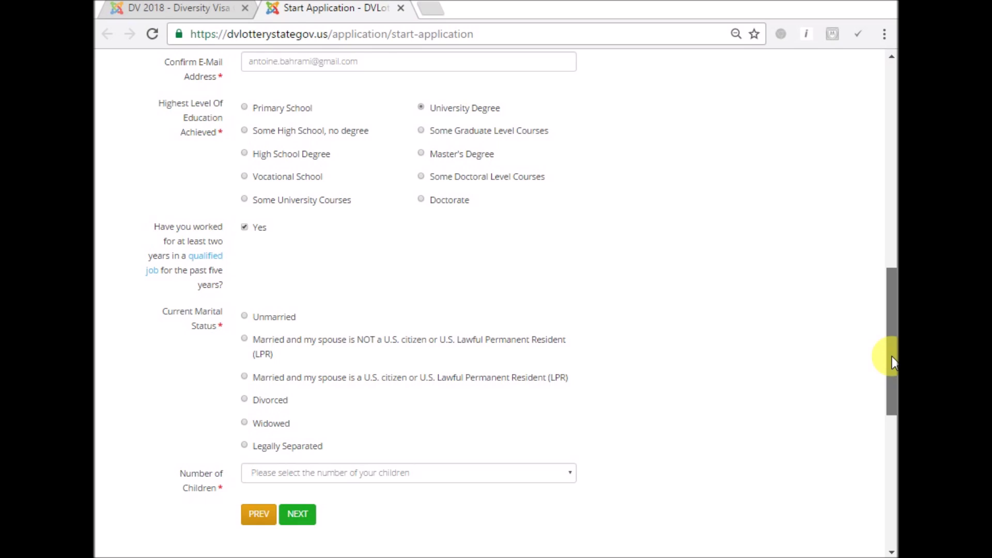
scroll(892, 362, down, 2)
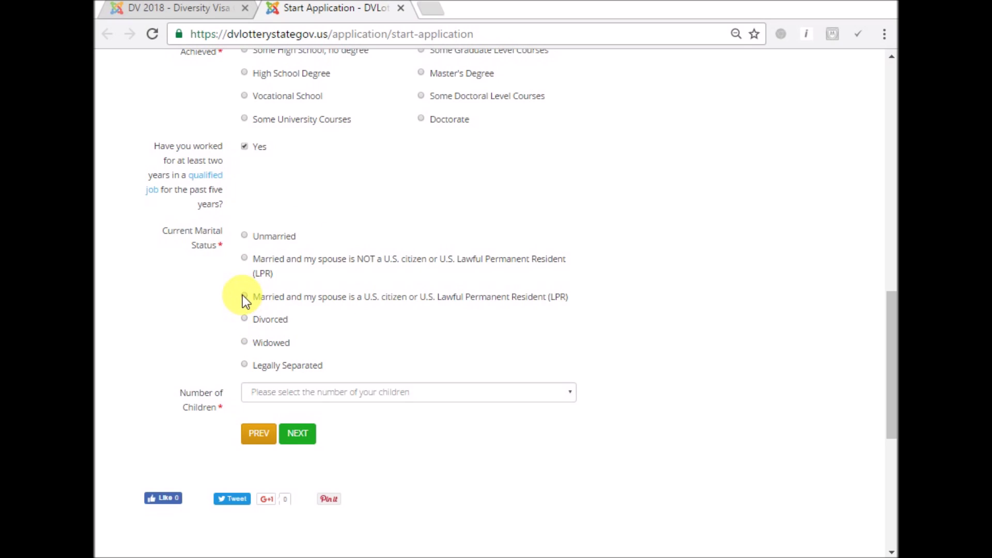
click(244, 258)
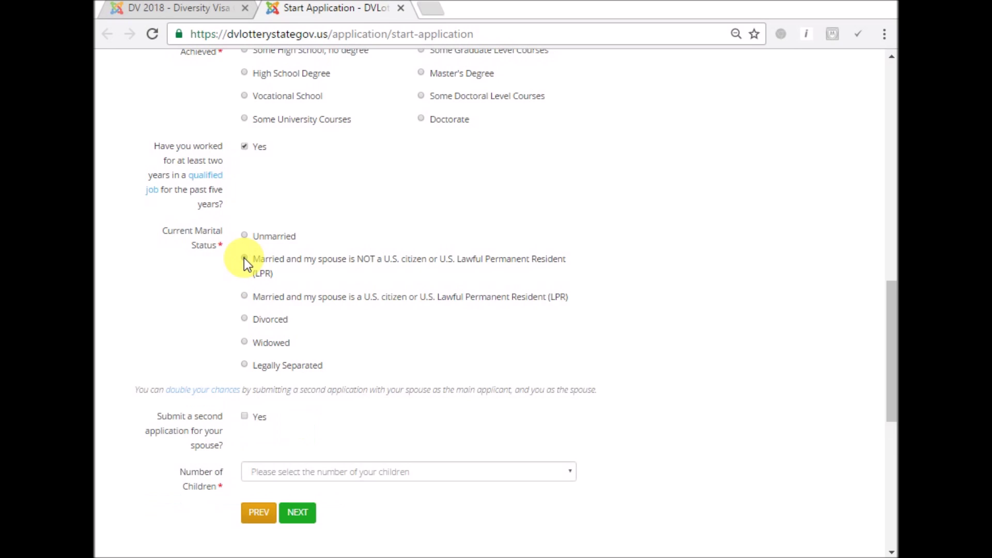
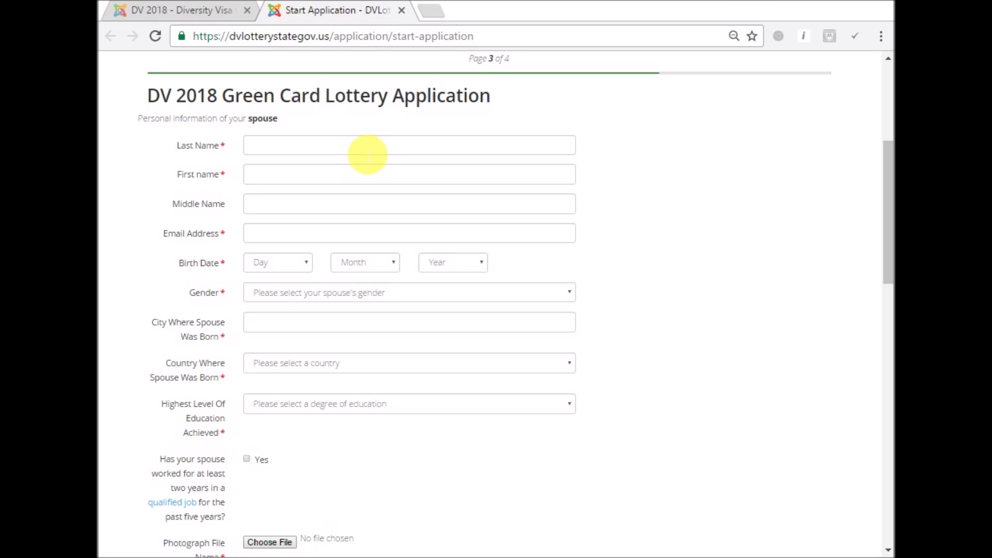
Enter the spouse's surname, first name, middle name FNU and e-mail address
text(Bahramie)
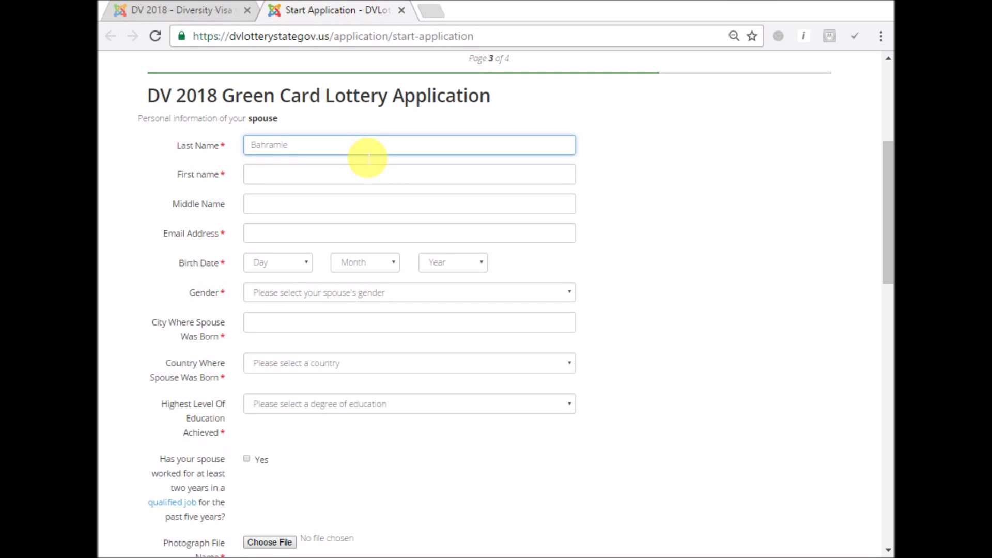
key(BackSpace)
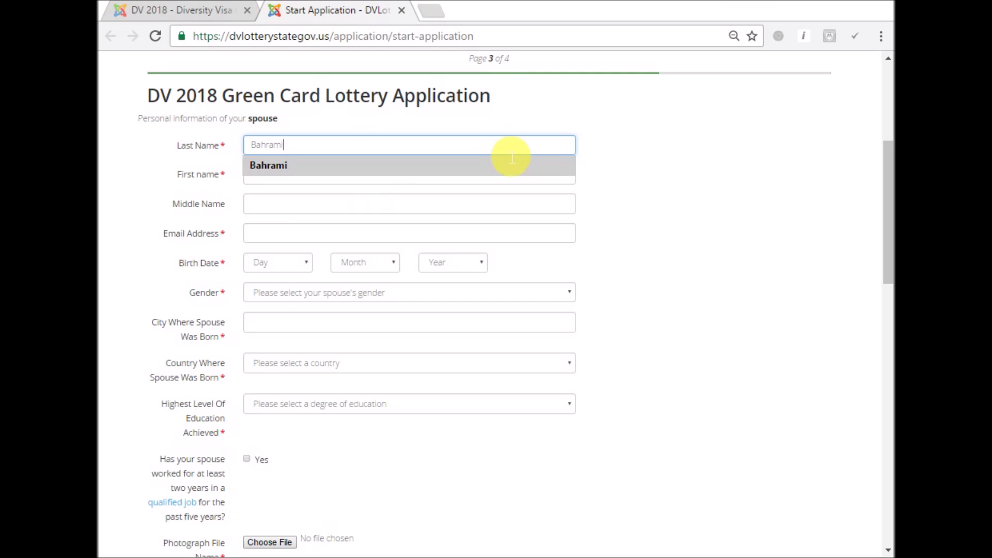
click(532, 178)
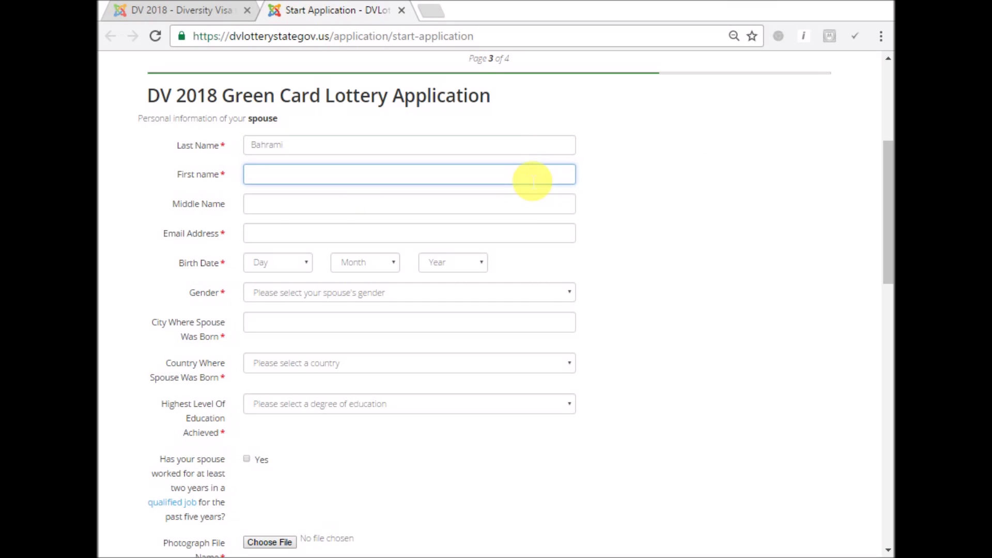
click(532, 179)
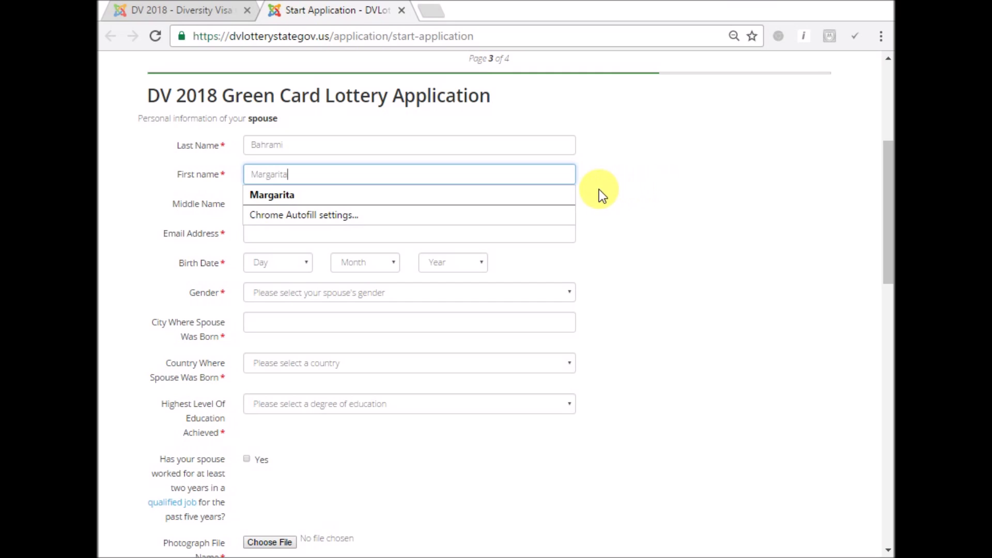
key(Escape)
click(495, 209)
text(FNU)
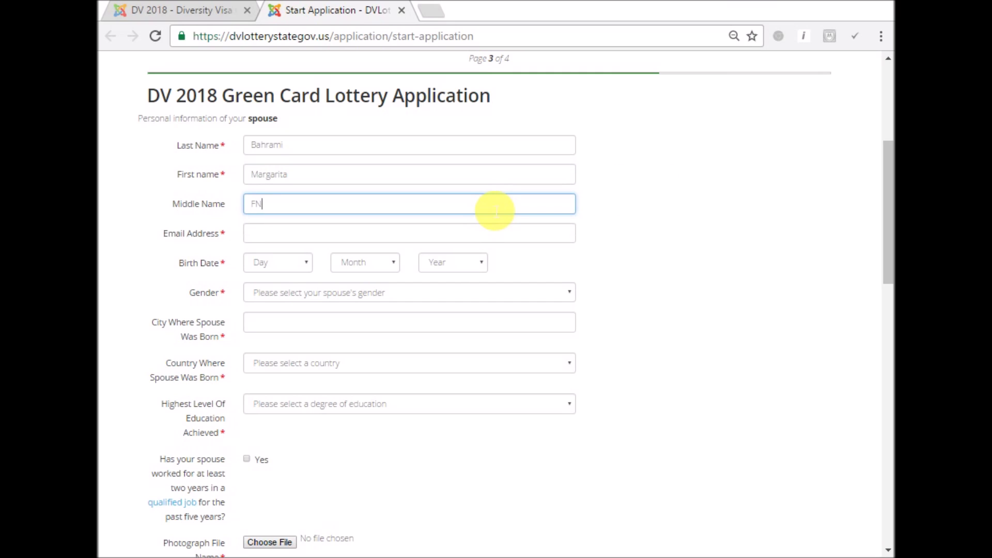
click(476, 241)
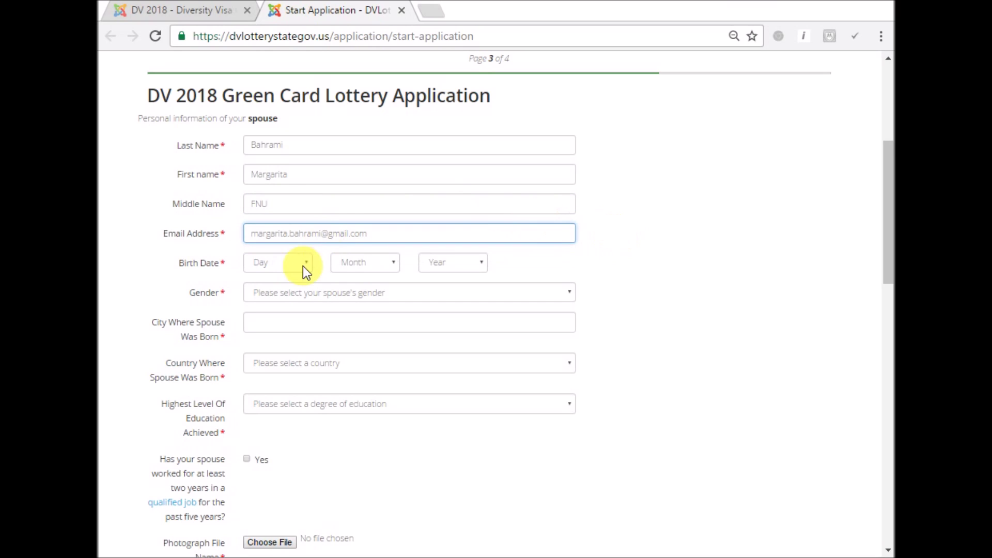
Set the spouse's birth date to 10 October 1967 and gender to Female
click(293, 261)
click(284, 399)
click(369, 266)
click(362, 398)
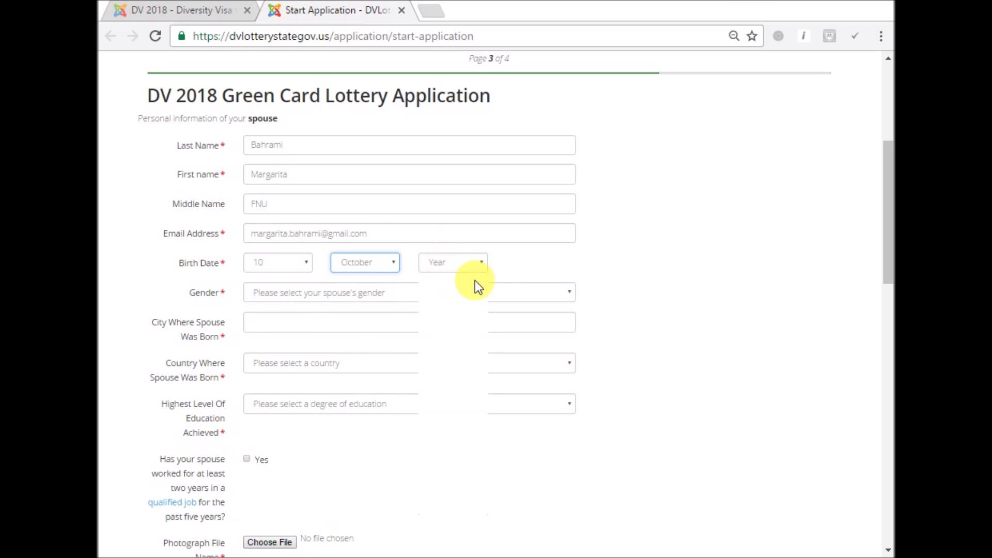
click(474, 266)
drag(481, 302, 481, 388)
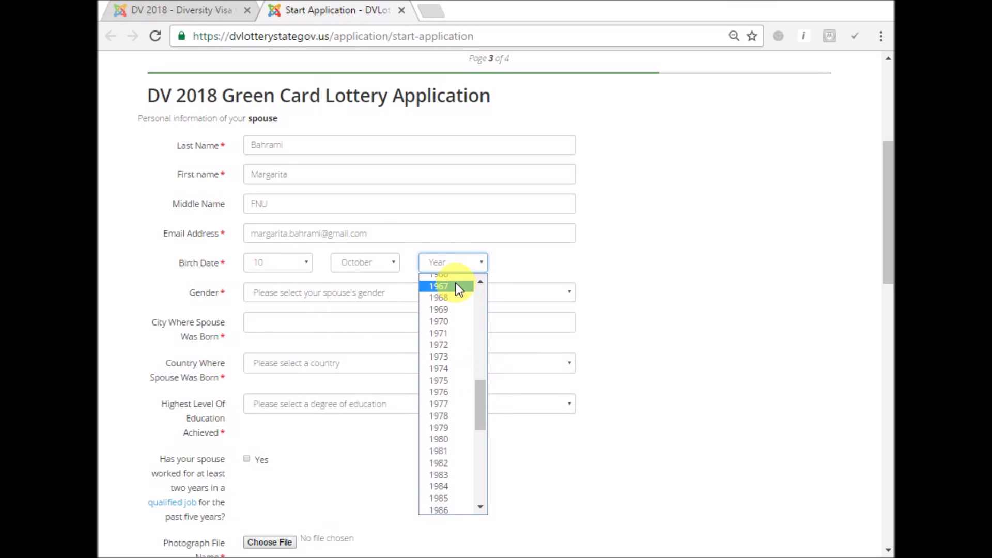
click(456, 283)
click(427, 291)
click(405, 334)
Give Singapore as the spouse's birth city and country, with University degree education
click(401, 333)
text(S)
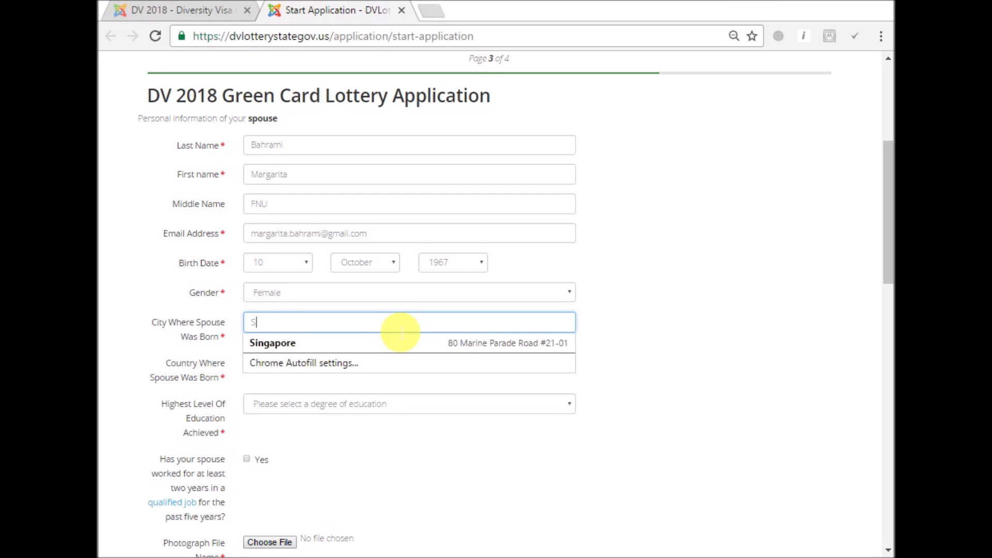
text(ingapore)
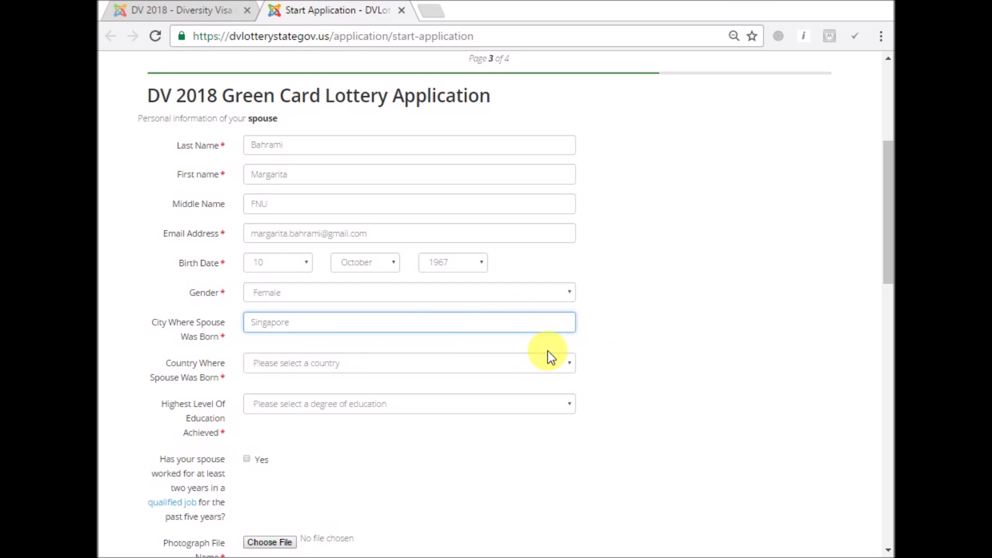
click(534, 361)
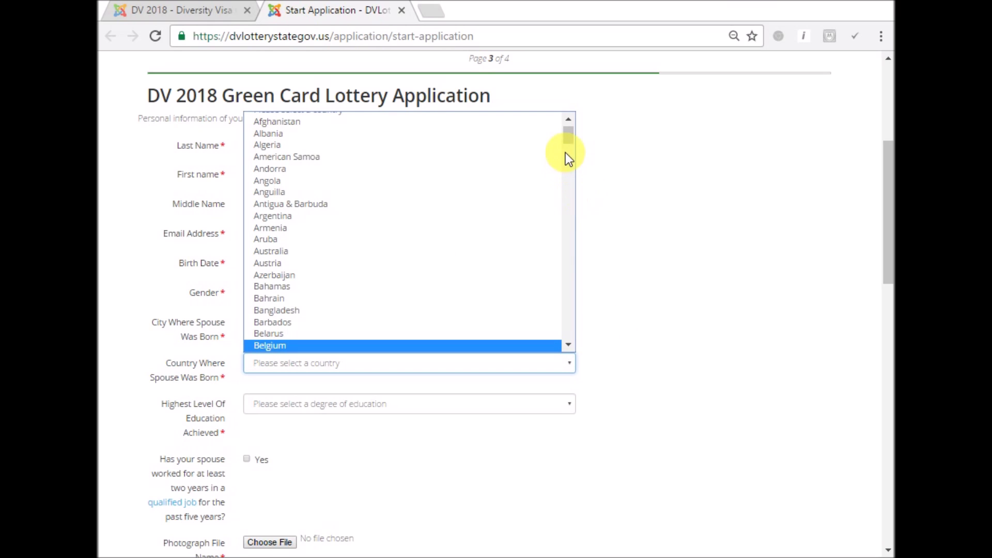
drag(567, 142, 568, 305)
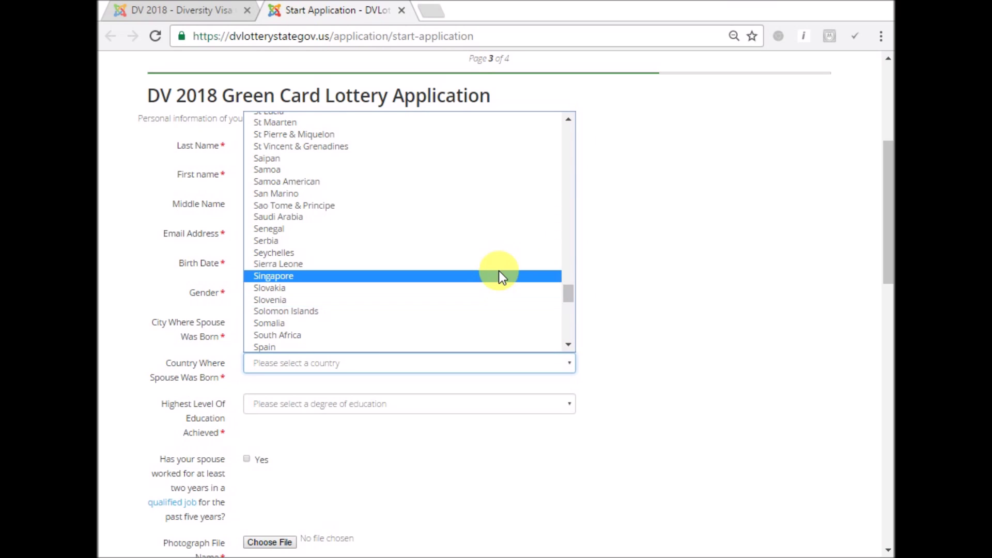
click(501, 276)
click(400, 405)
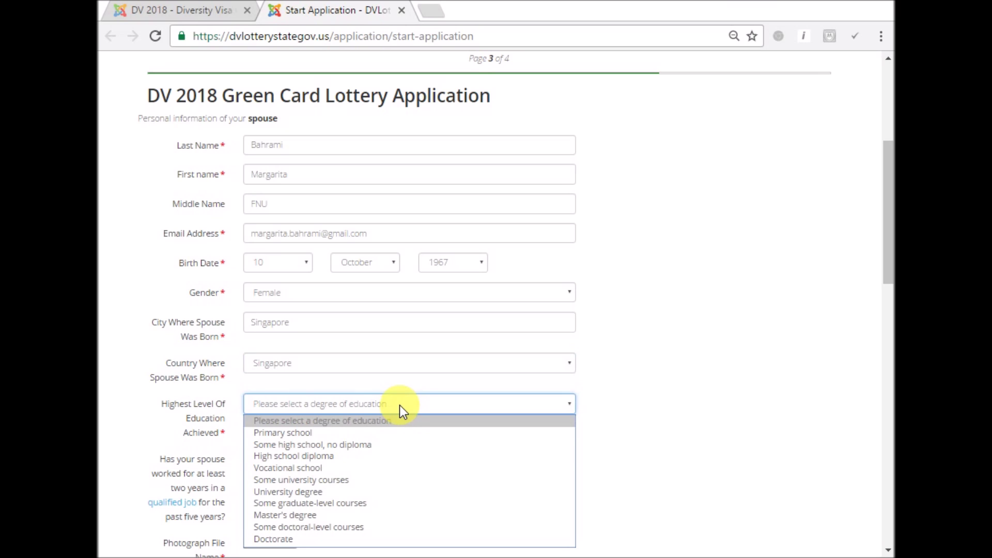
click(395, 494)
drag(885, 252, 883, 318)
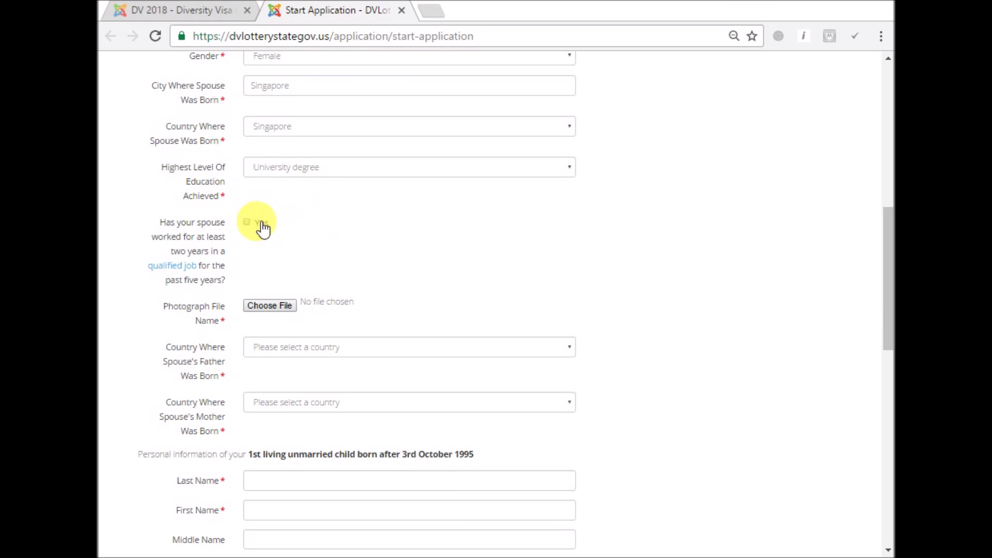
Attach the spouse's photo from the Pictures folder
click(269, 305)
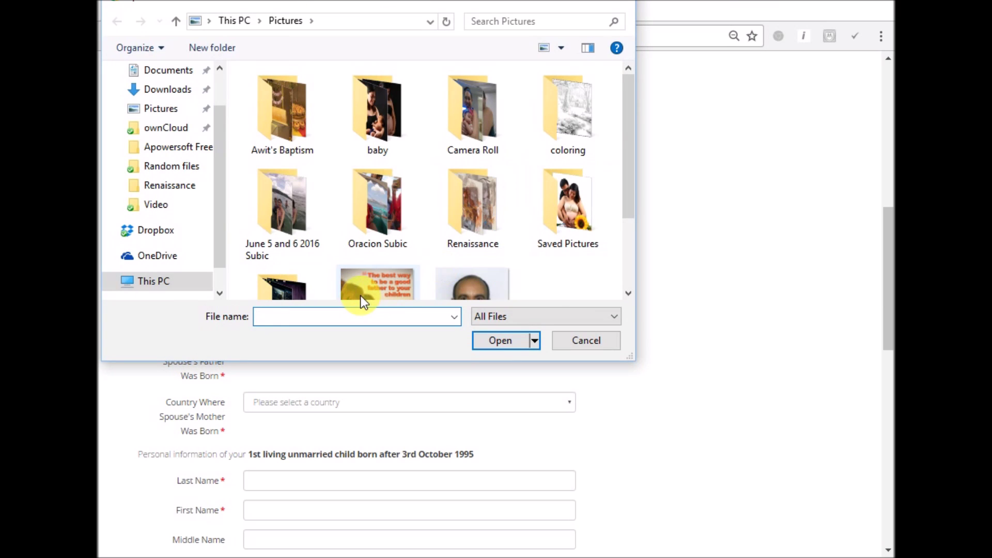
click(447, 280)
click(483, 336)
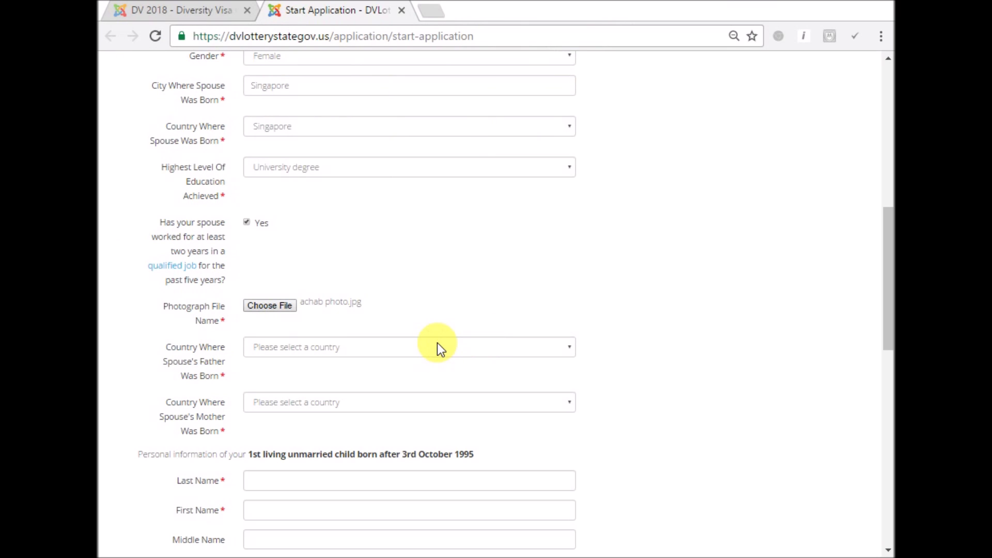
Set both the spouse's father's and mother's country of birth to Singapore
click(438, 342)
drag(570, 116, 568, 278)
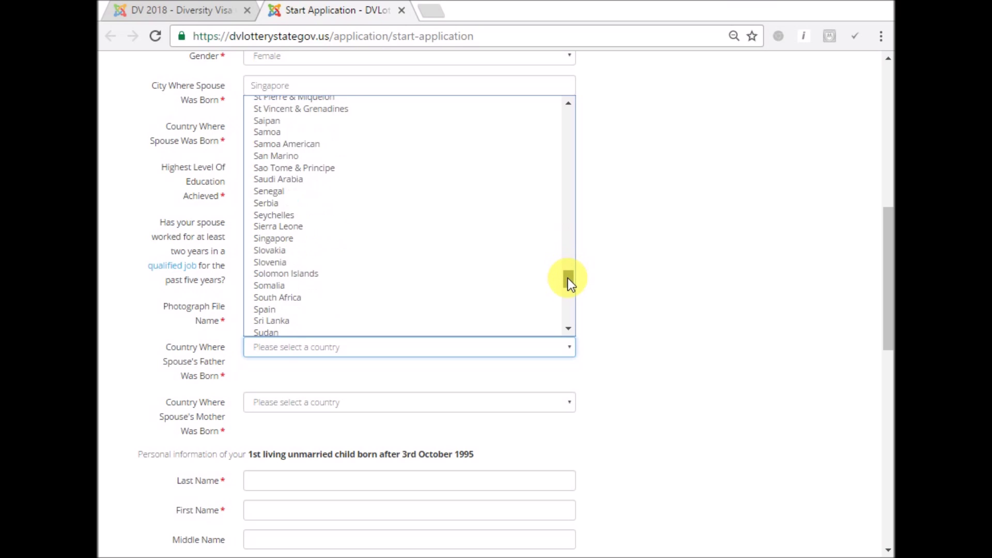
click(514, 221)
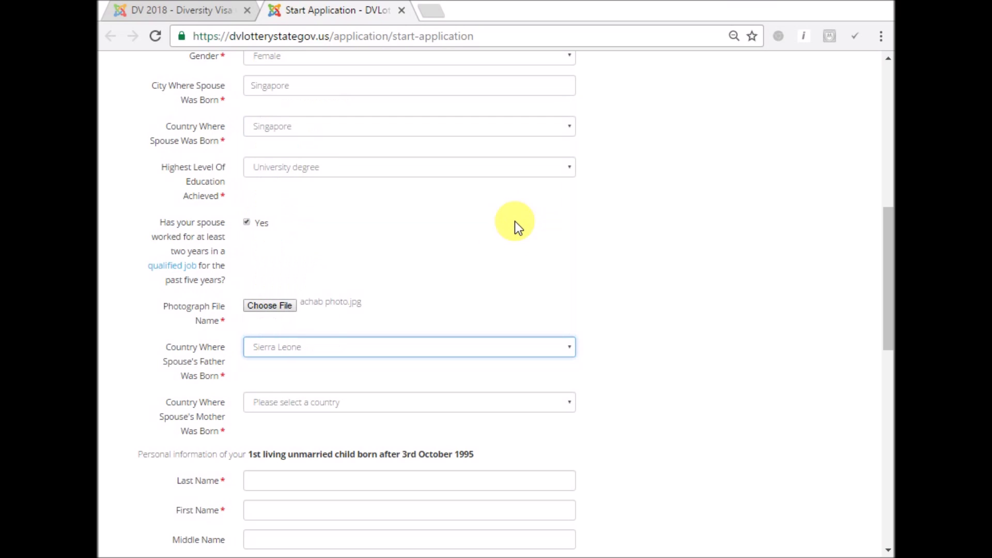
click(323, 348)
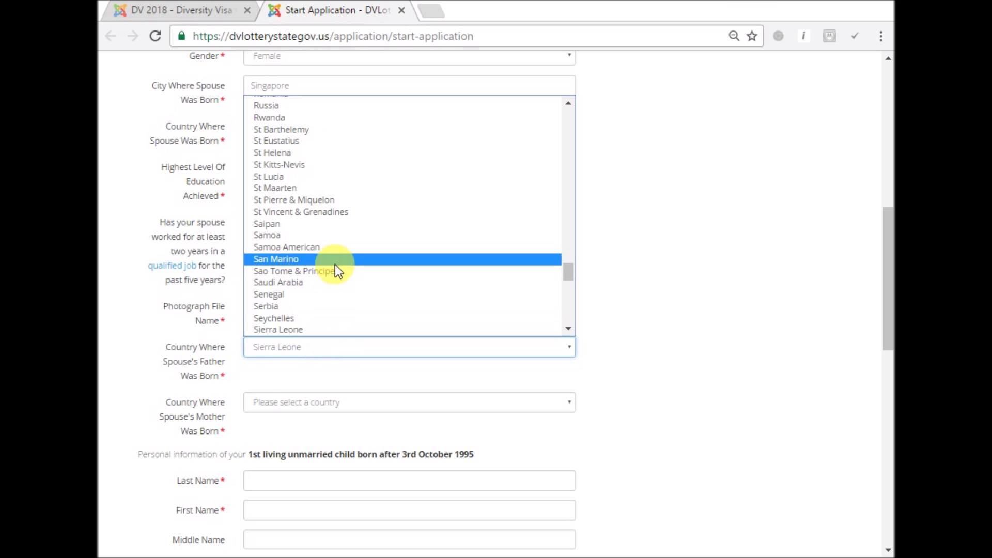
scroll(568, 327, down, 1)
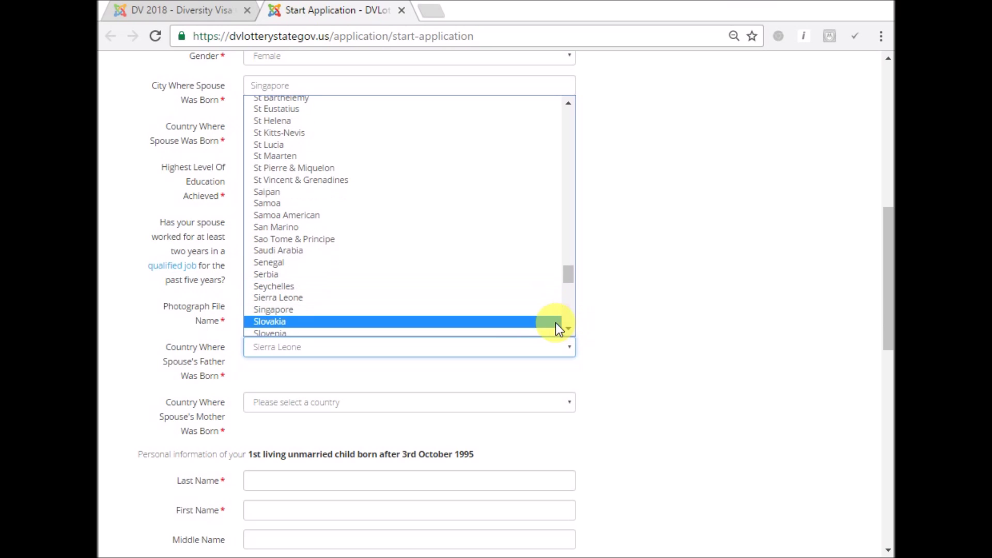
click(547, 310)
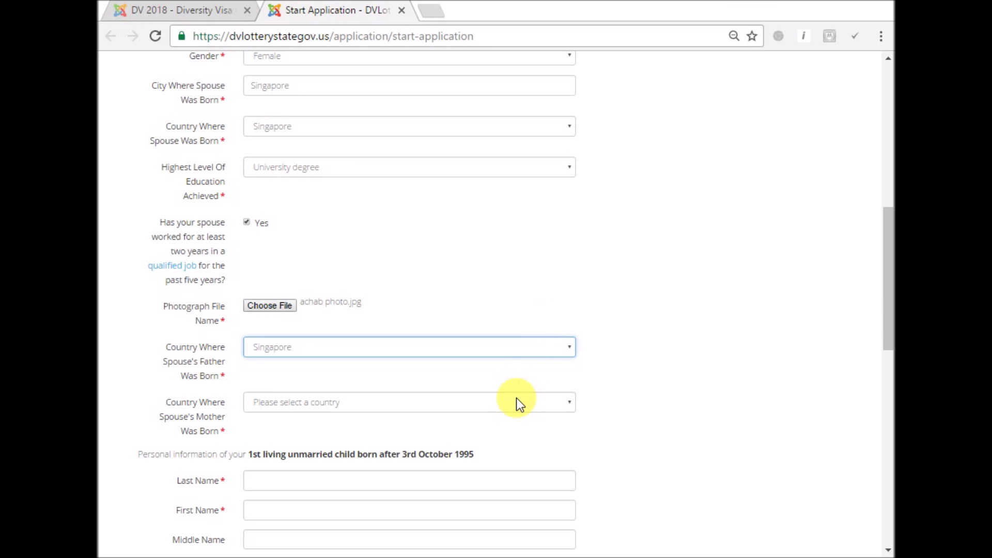
click(516, 398)
drag(566, 175, 564, 337)
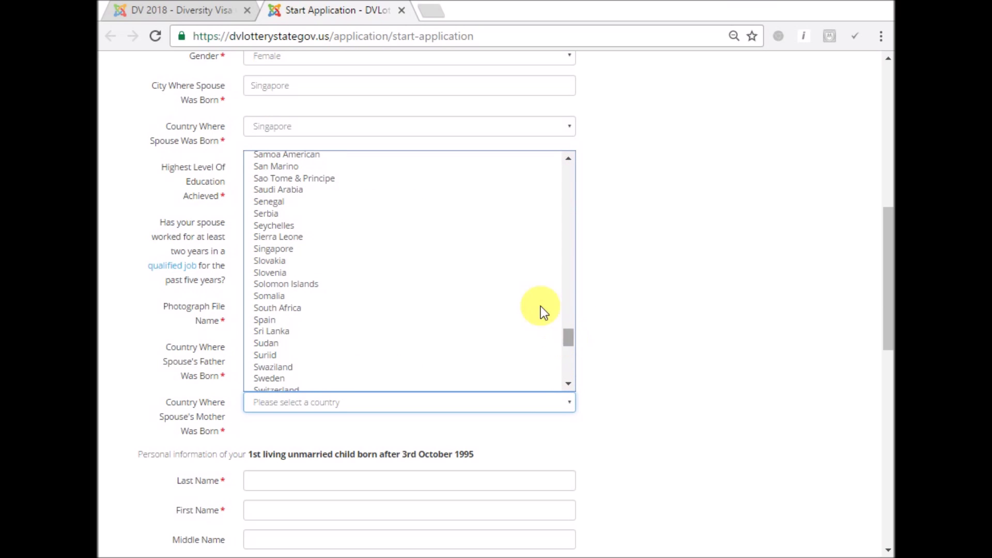
click(512, 250)
drag(888, 322, 886, 397)
Enter the child's last name, first name and middle name FNU
click(476, 222)
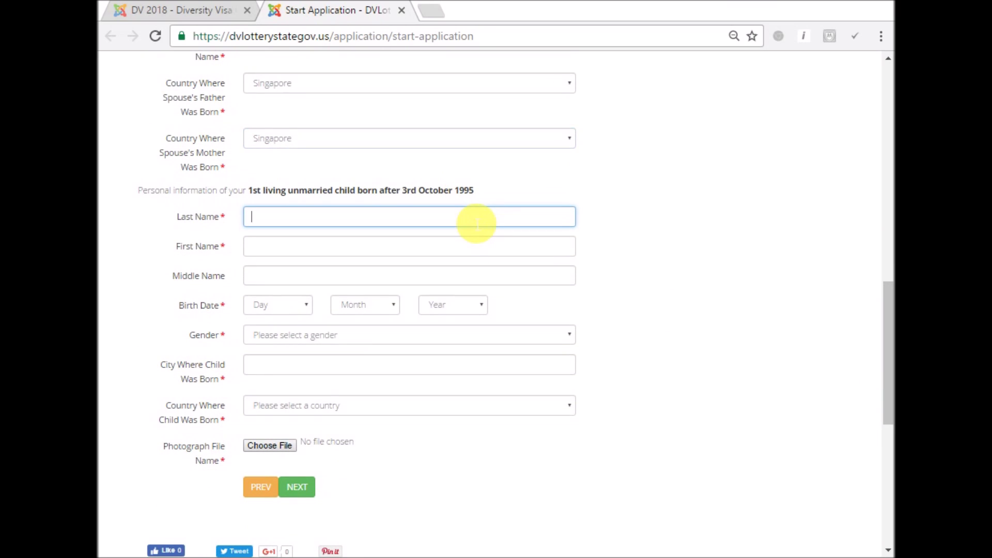
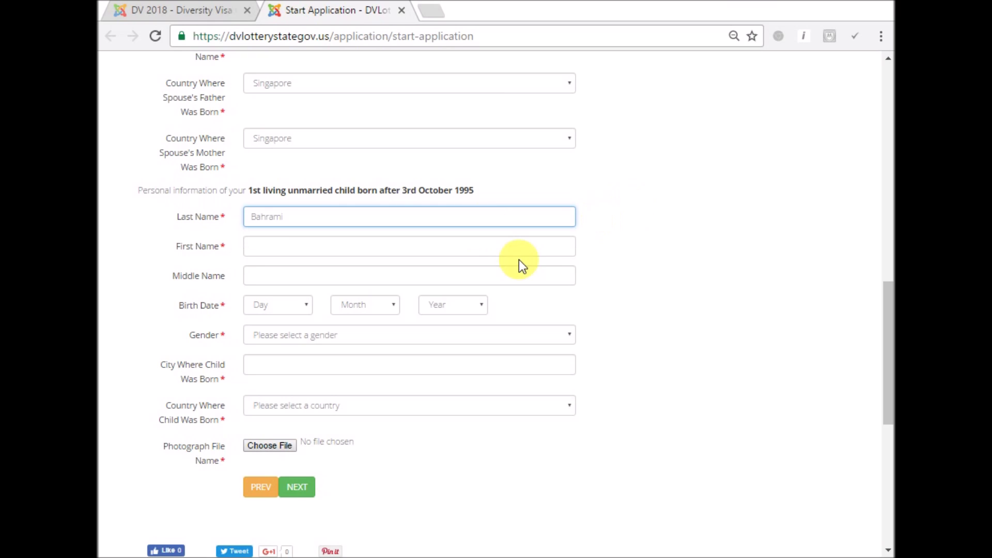
click(518, 247)
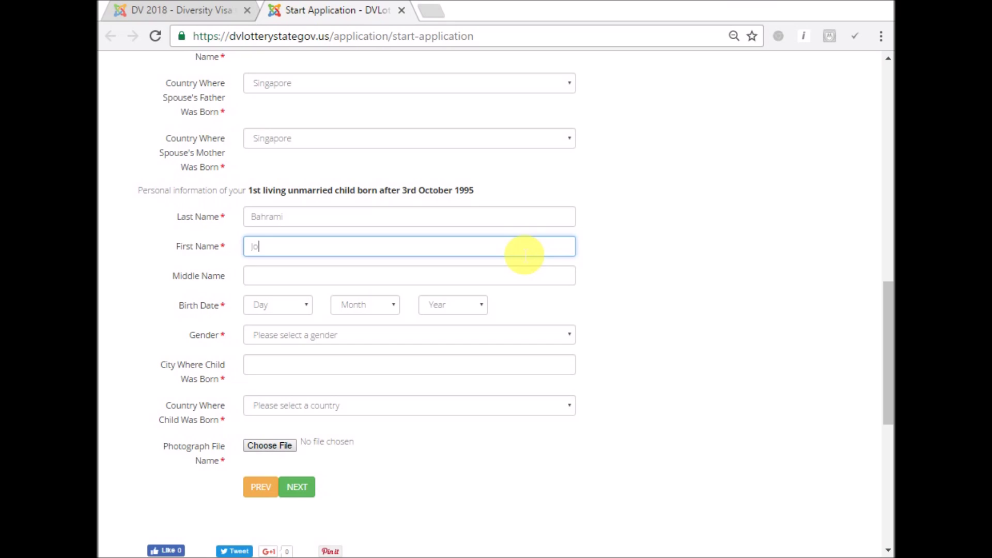
click(481, 282)
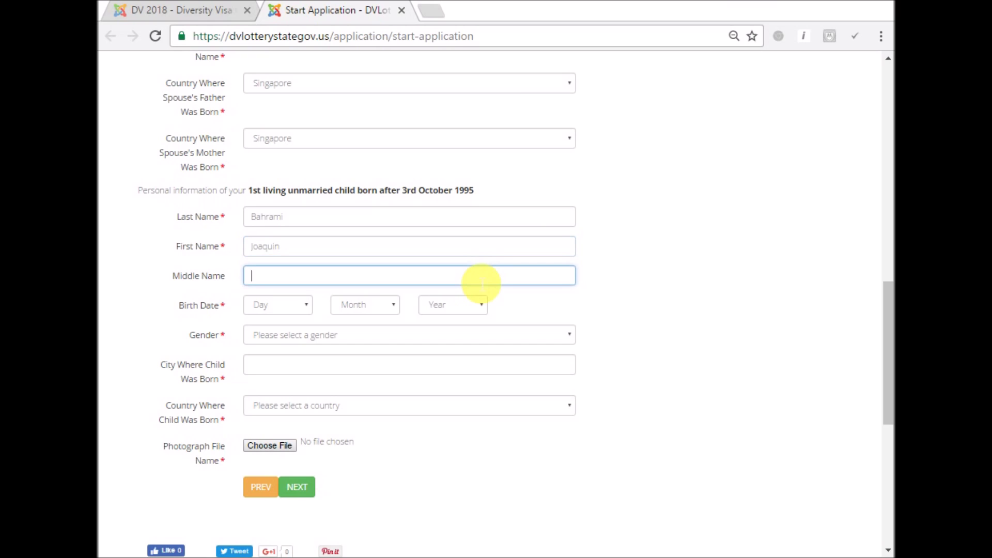
click(482, 282)
text(FNU)
click(477, 306)
Set the child's birth date to 13 August 1998 and gender to Male
click(299, 301)
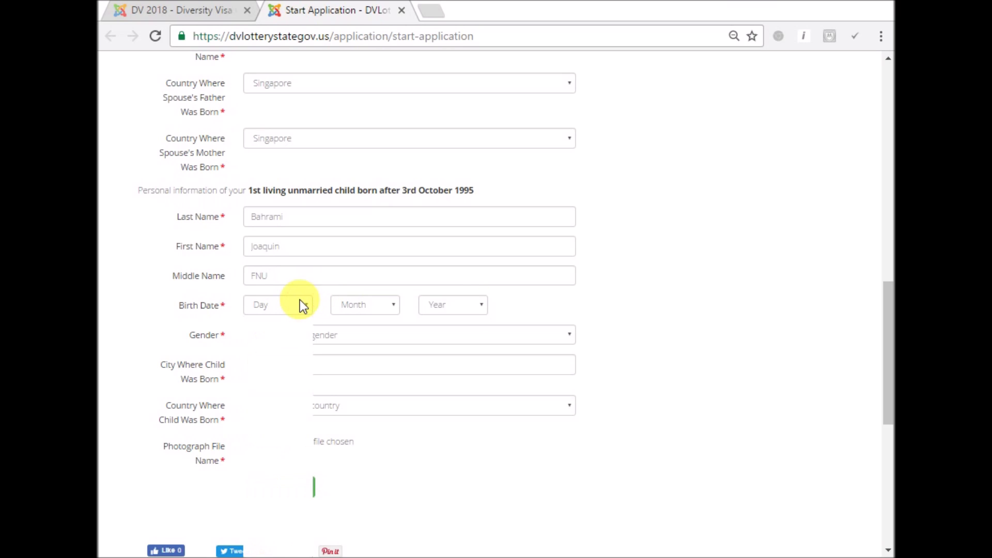
click(263, 474)
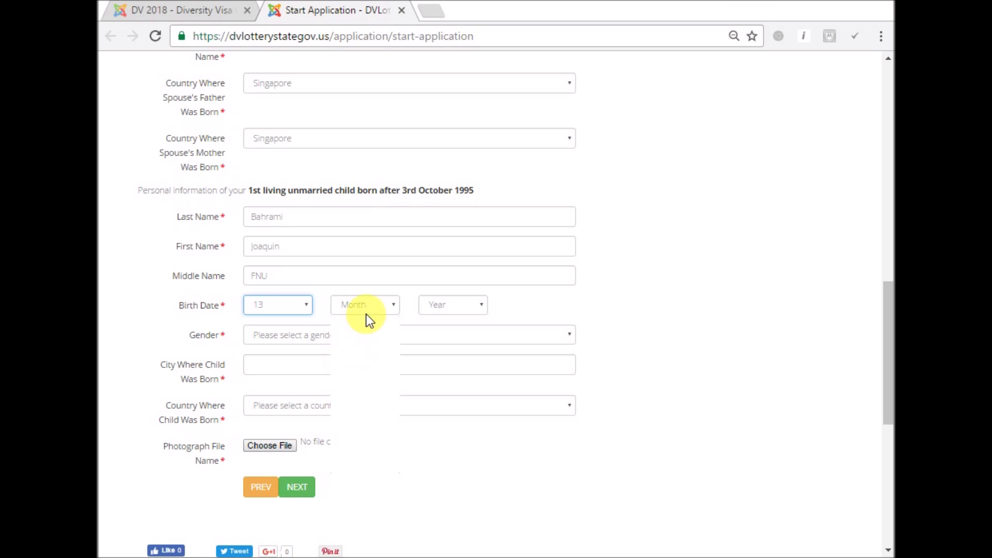
click(356, 414)
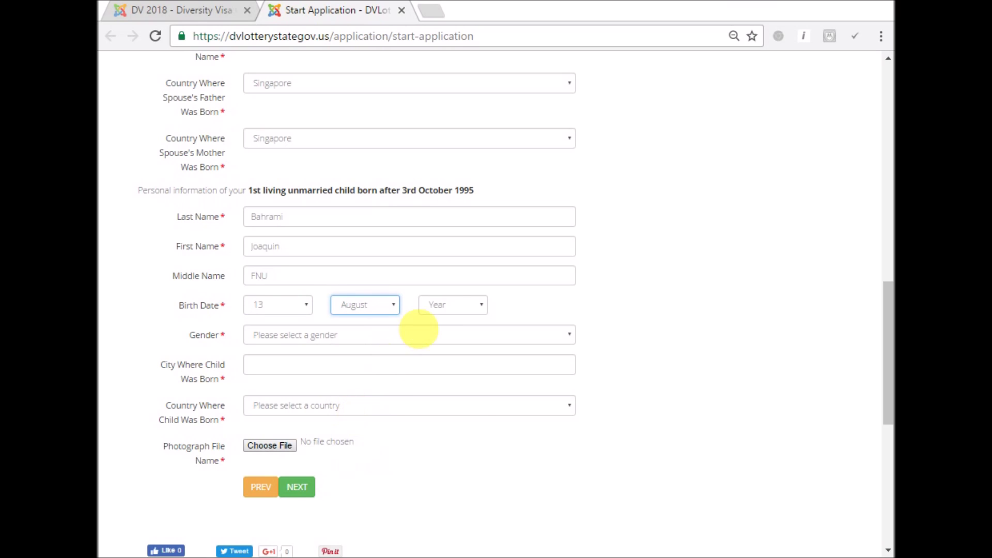
click(442, 305)
mouse_move(477, 377)
mouse_down()
mouse_move(479, 411)
mouse_move(480, 391)
mouse_up()
click(453, 349)
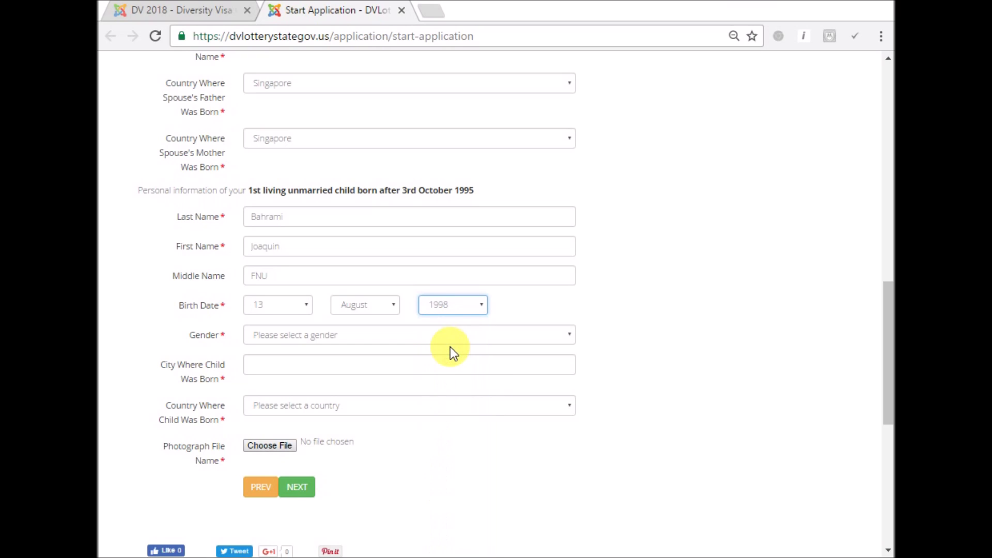
click(398, 337)
click(398, 365)
Enter Singapore as the child's birth city and country of birth
click(380, 373)
text(S)
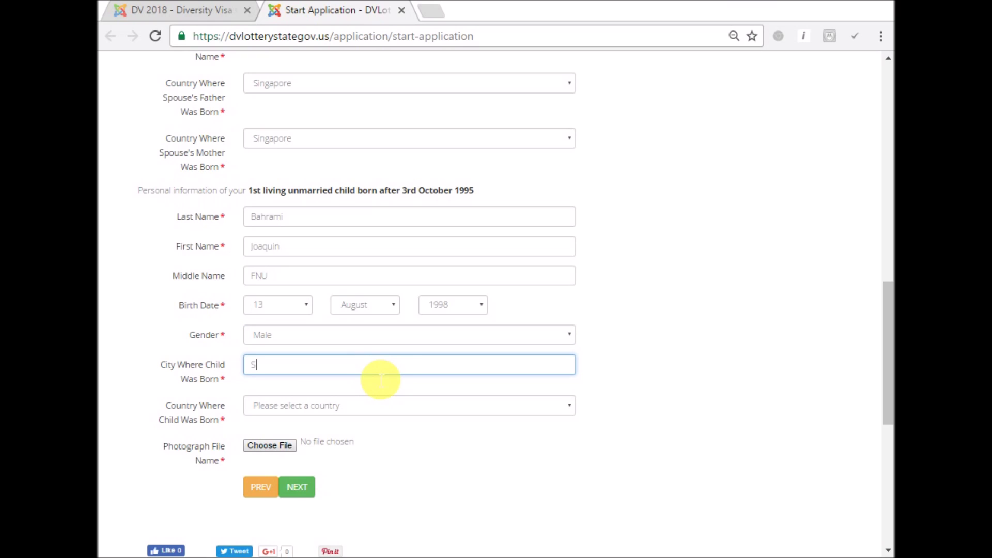
text(ingapore)
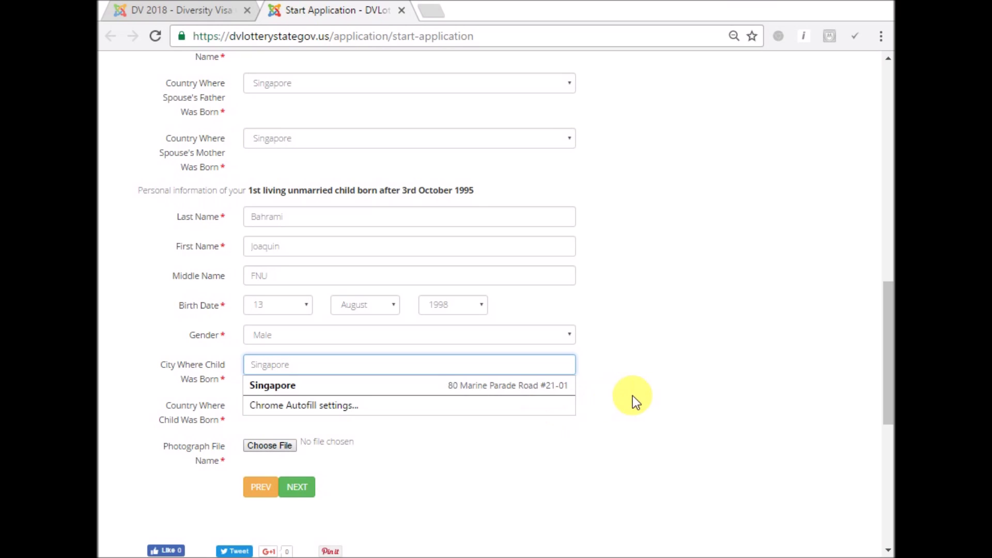
key(Escape)
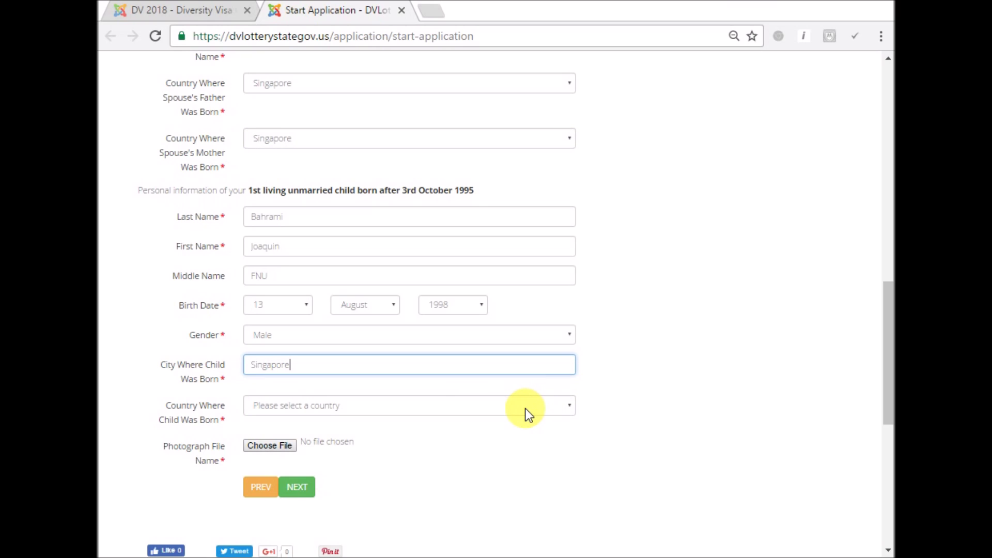
click(565, 407)
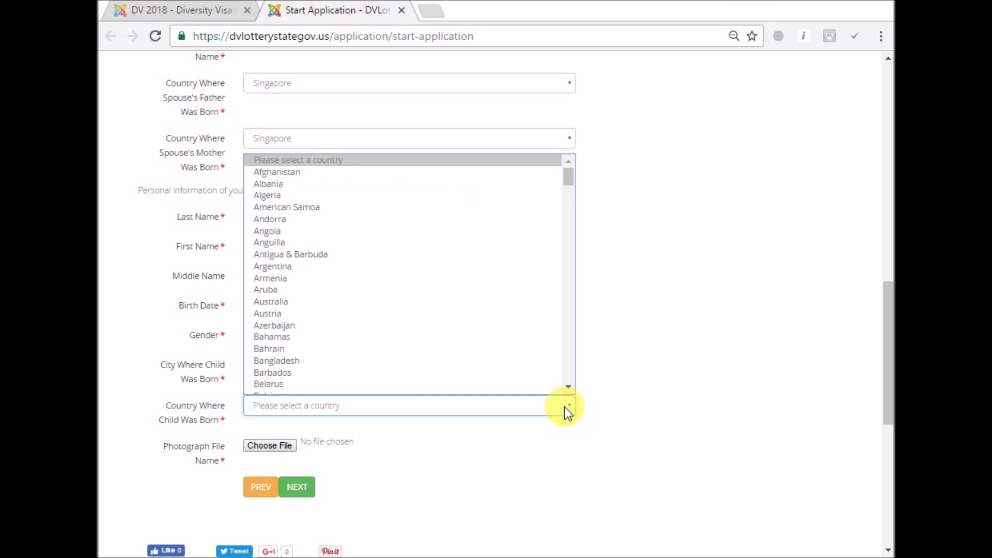
drag(568, 181, 566, 351)
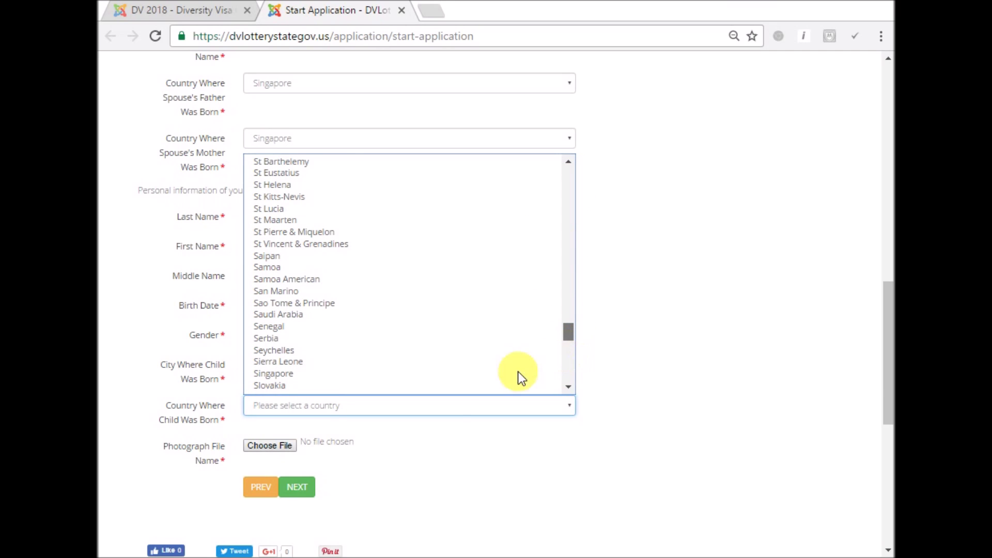
scroll(413, 382, down, 2)
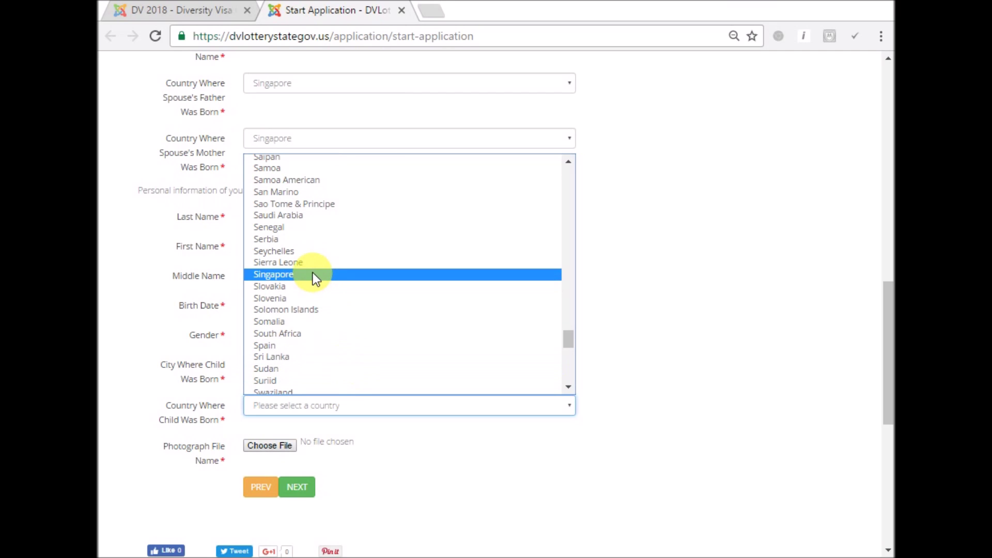
click(312, 274)
Attach the child's photo and continue to page 4
click(282, 445)
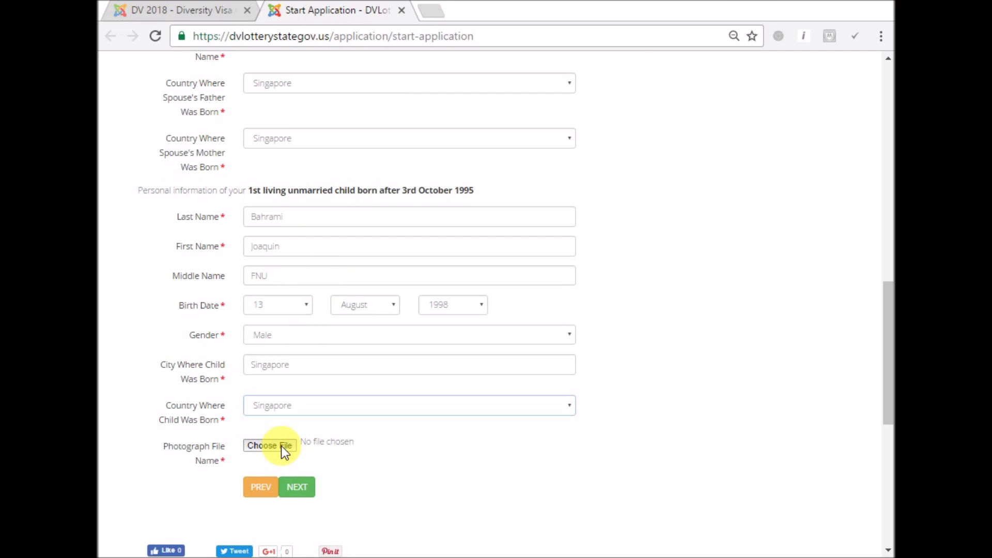
click(472, 279)
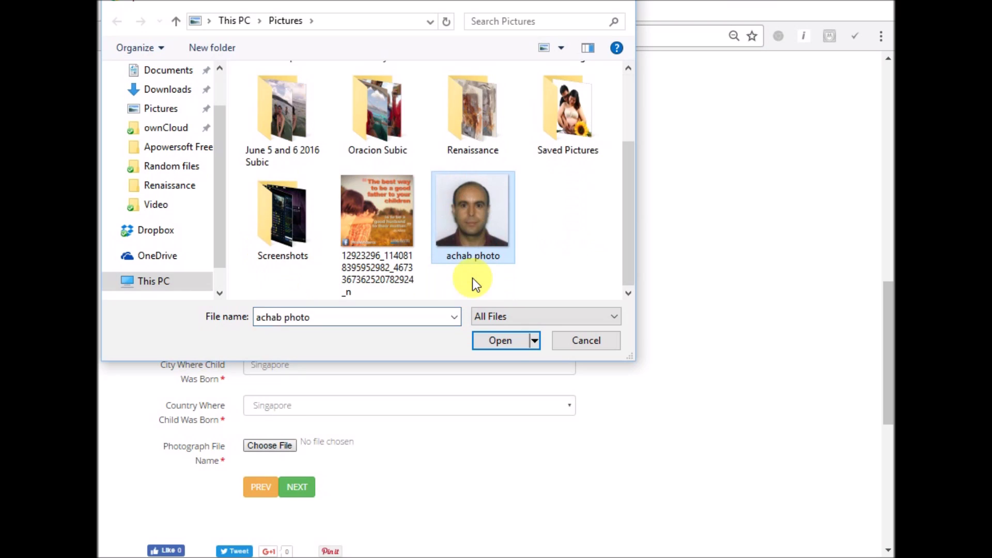
click(500, 340)
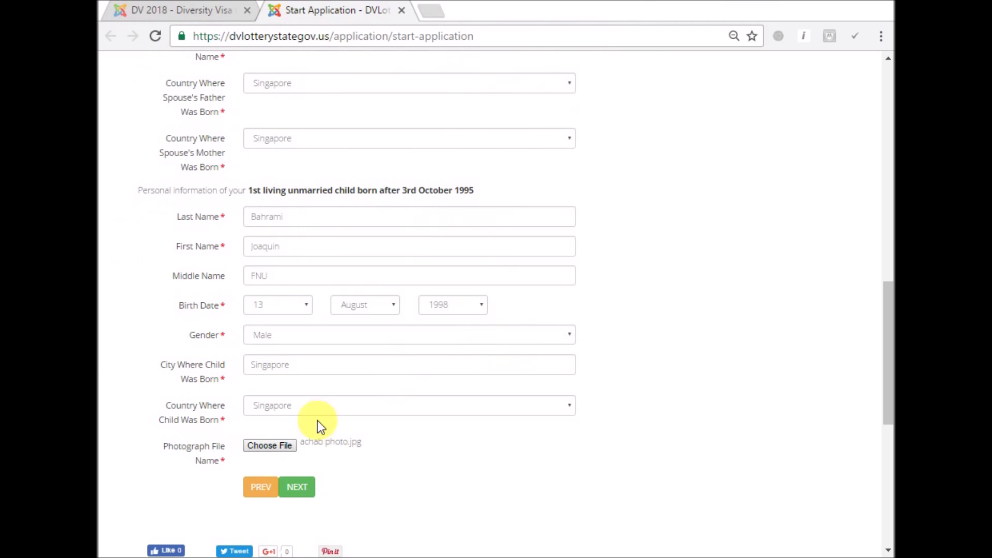
click(305, 496)
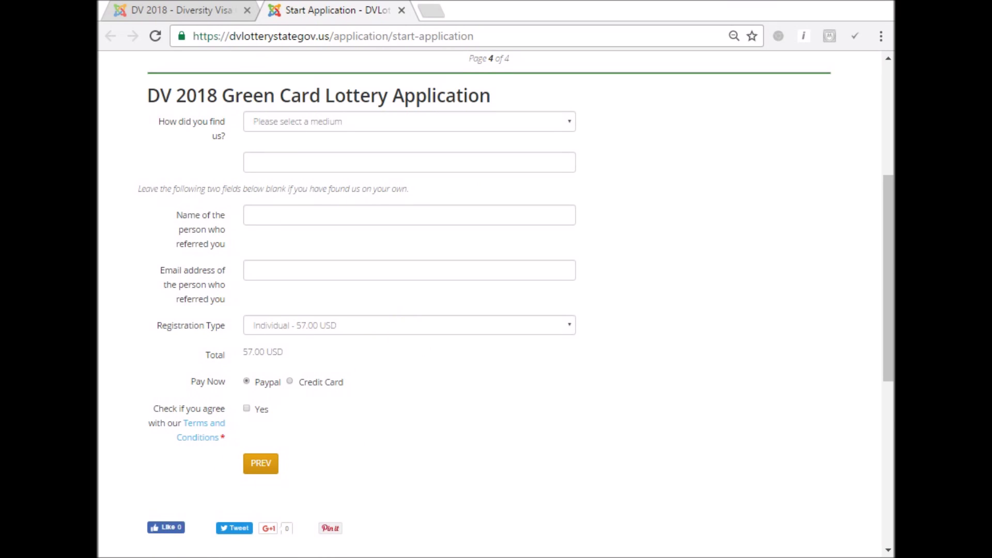
Give Social Media (Facebook) as the referral source, with the referrer's name and e-mail
click(332, 122)
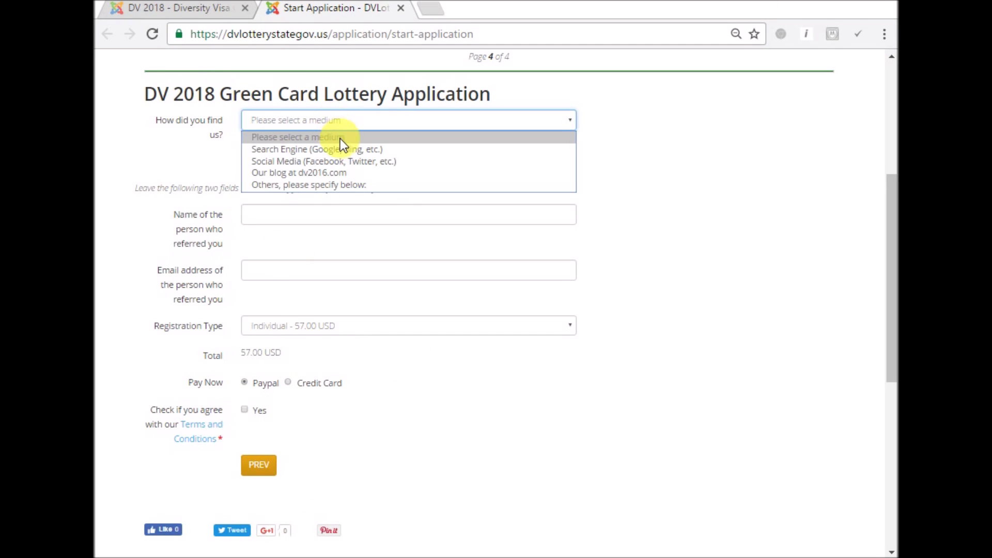
click(351, 160)
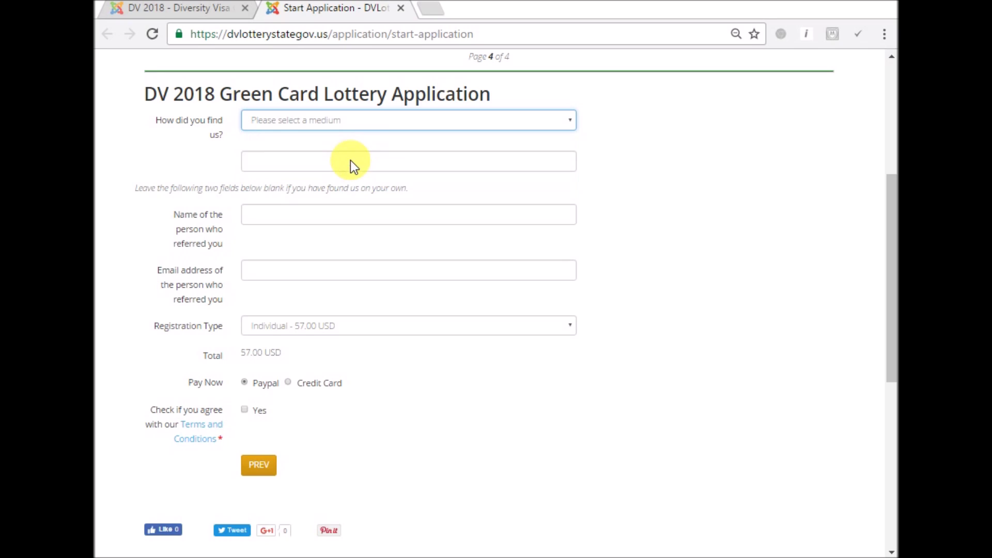
click(290, 164)
text(Face)
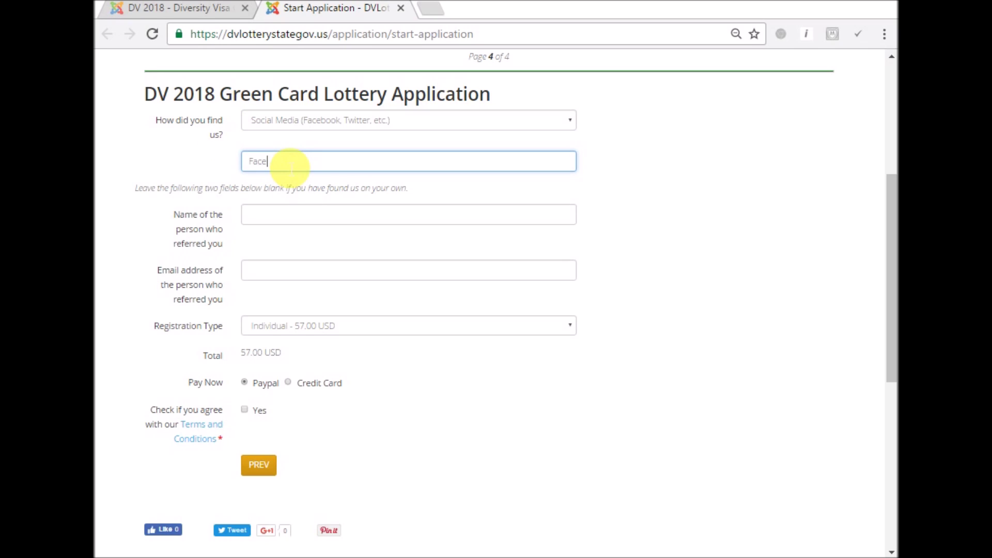
text(book)
click(313, 221)
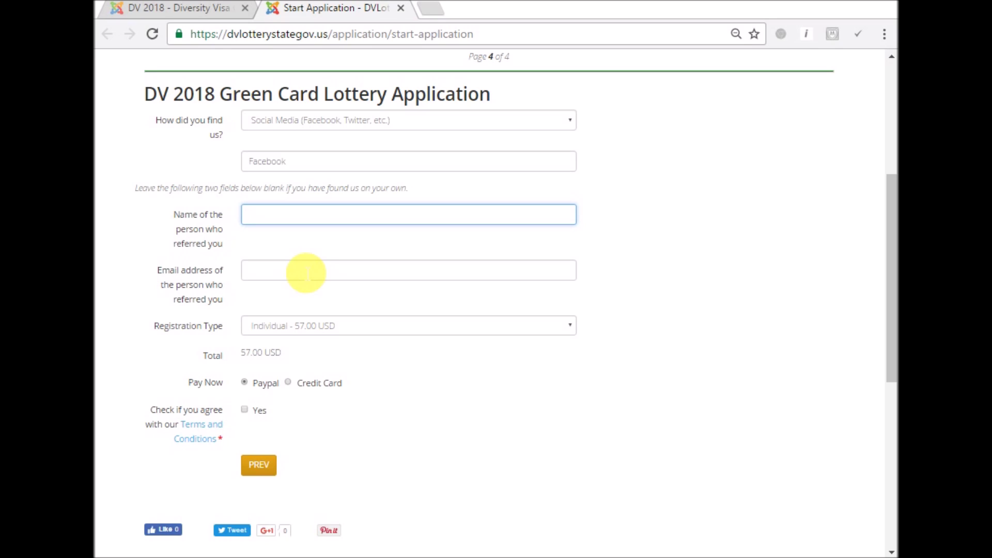
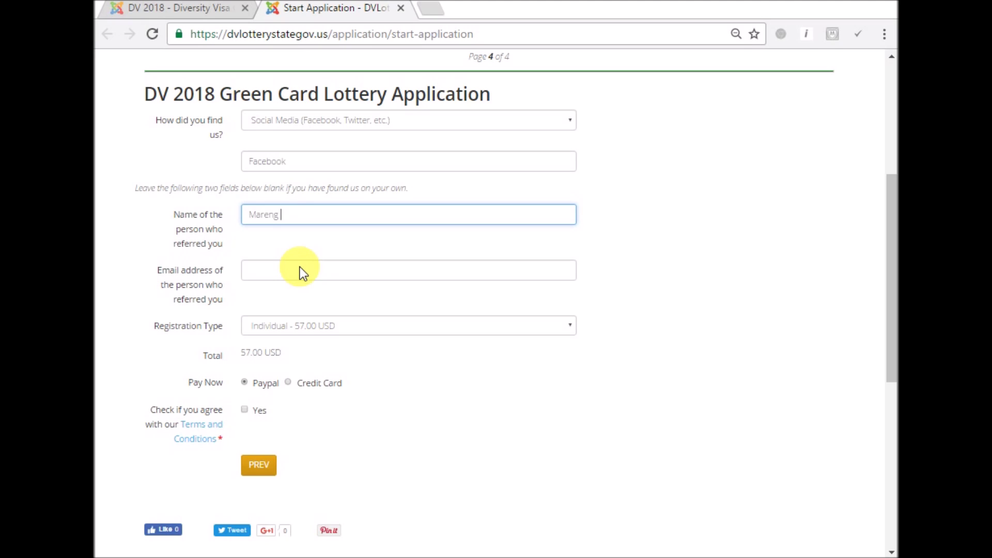
click(305, 279)
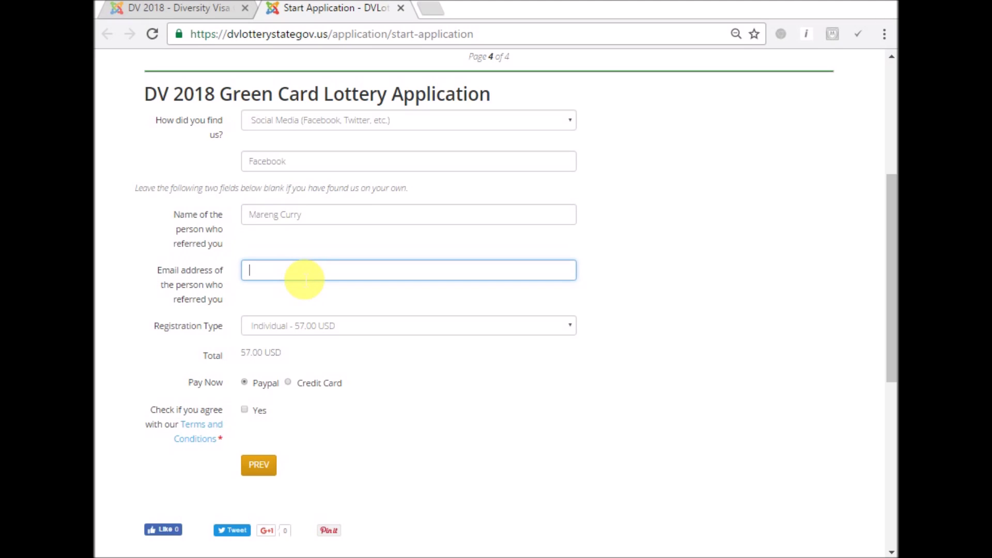
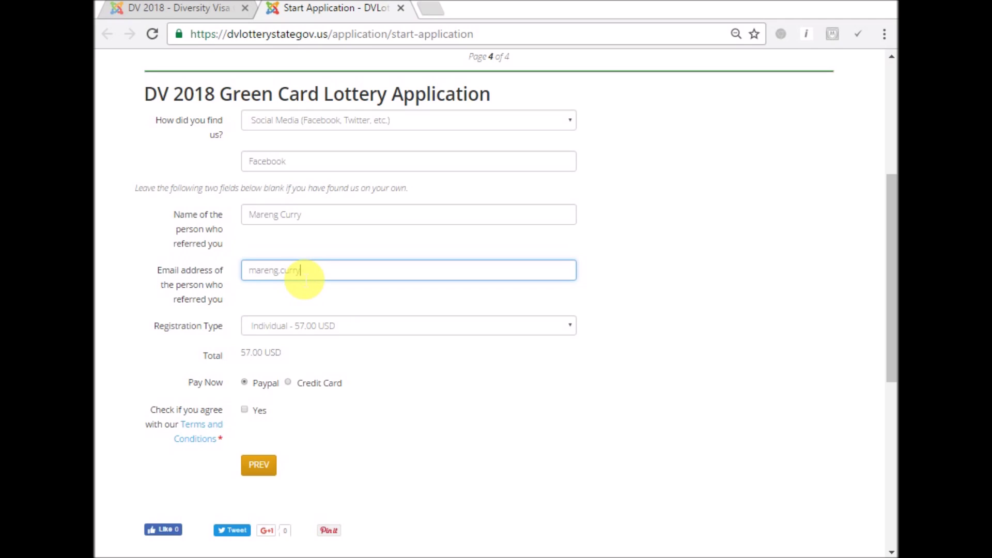
Choose the Family, Double Chances registration, accept the terms and submit the application
click(335, 330)
click(339, 366)
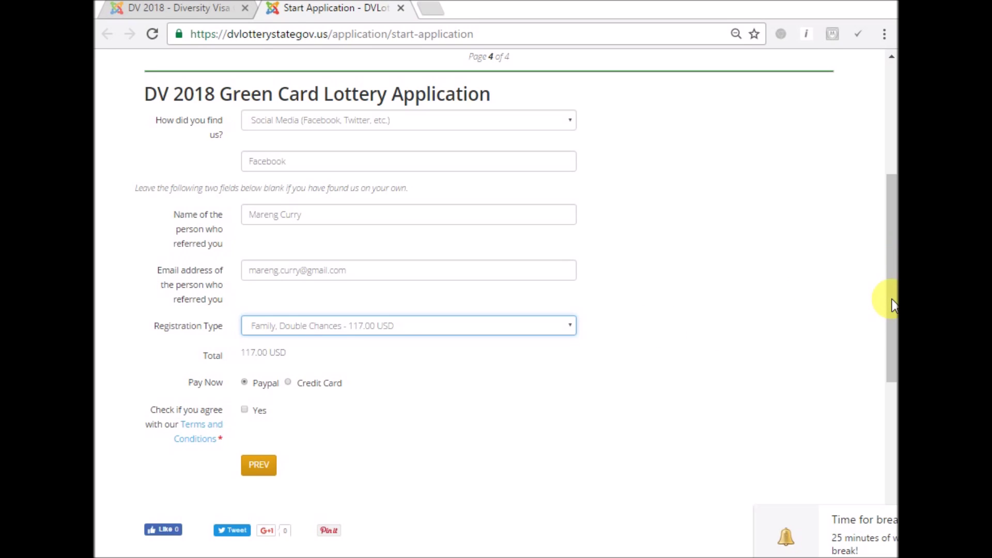
scroll(893, 305, down, 2)
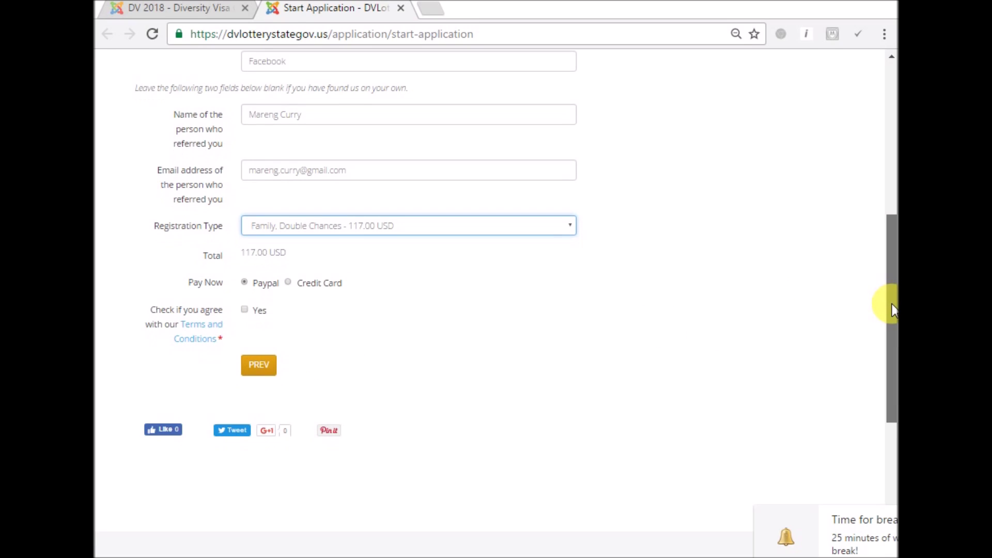
click(244, 309)
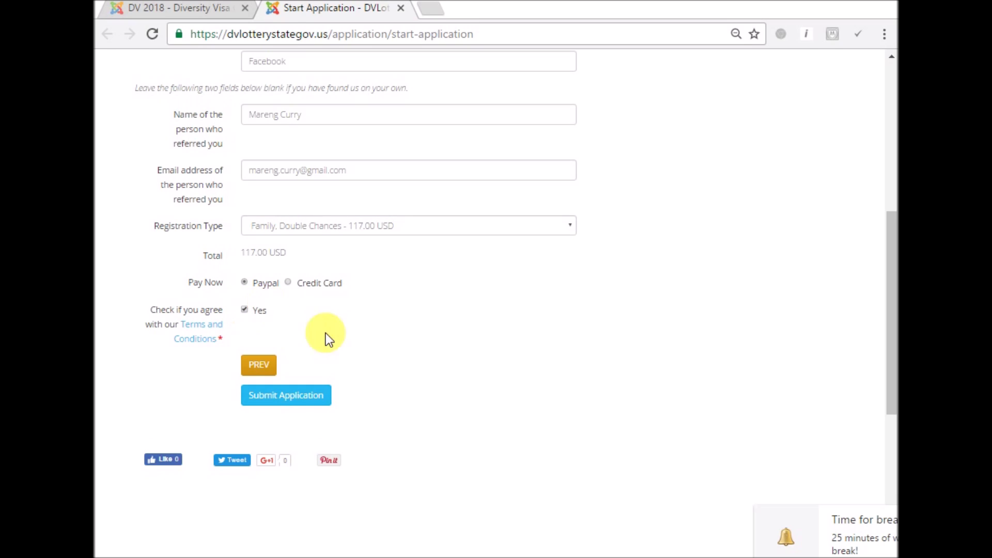
click(324, 408)
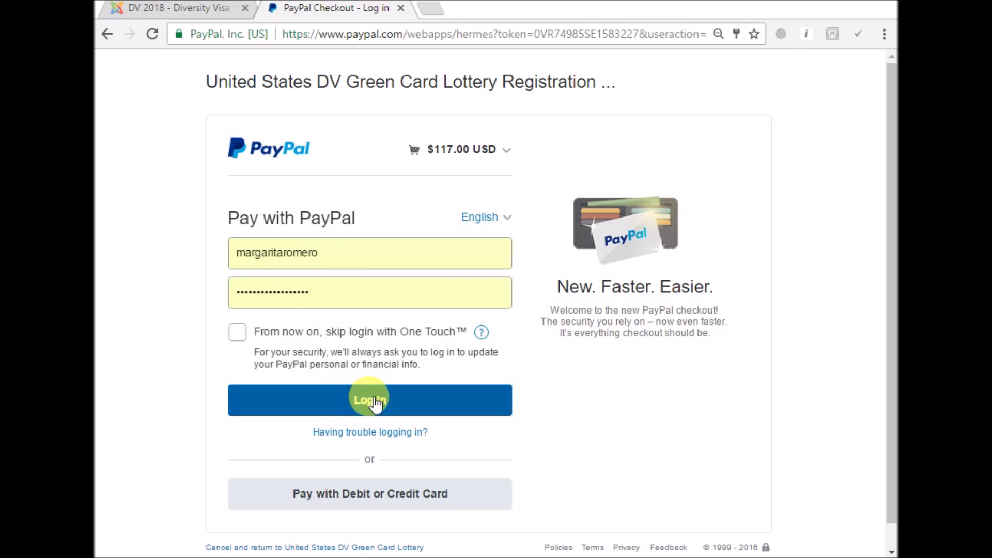
Switch from PayPal login to paying by debit or credit card as a guest
click(381, 502)
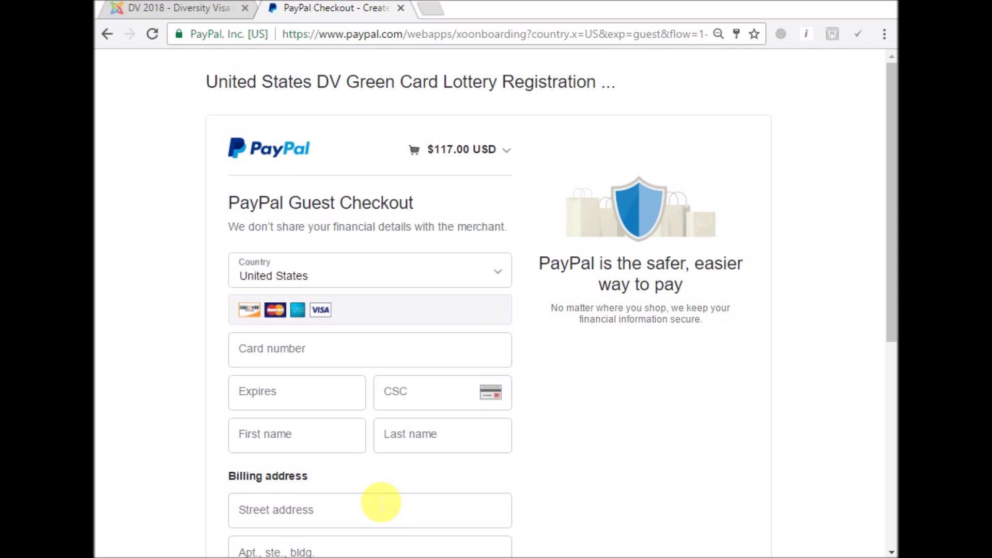
Change the guest checkout country from United States to Singapore
drag(886, 207, 886, 310)
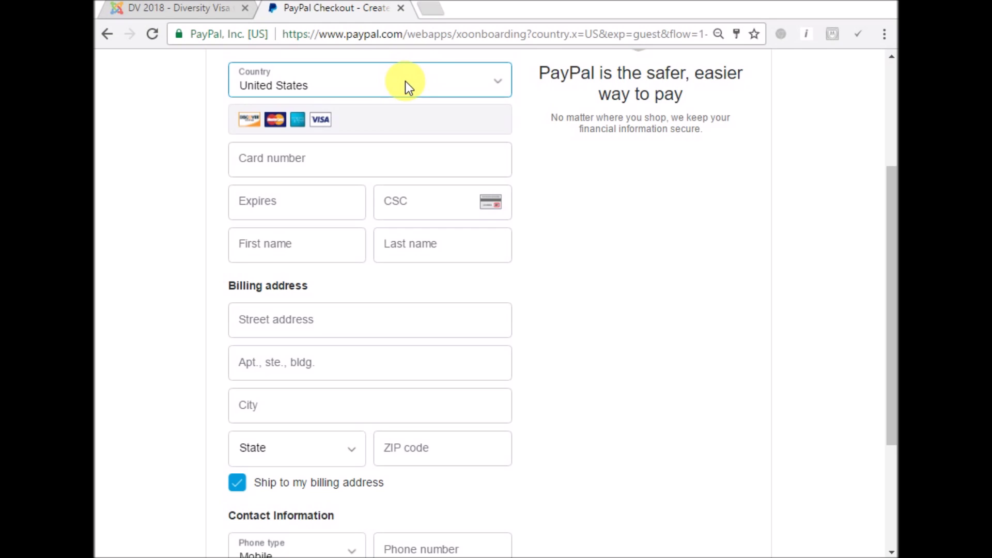
click(406, 83)
scroll(508, 145, up, 5)
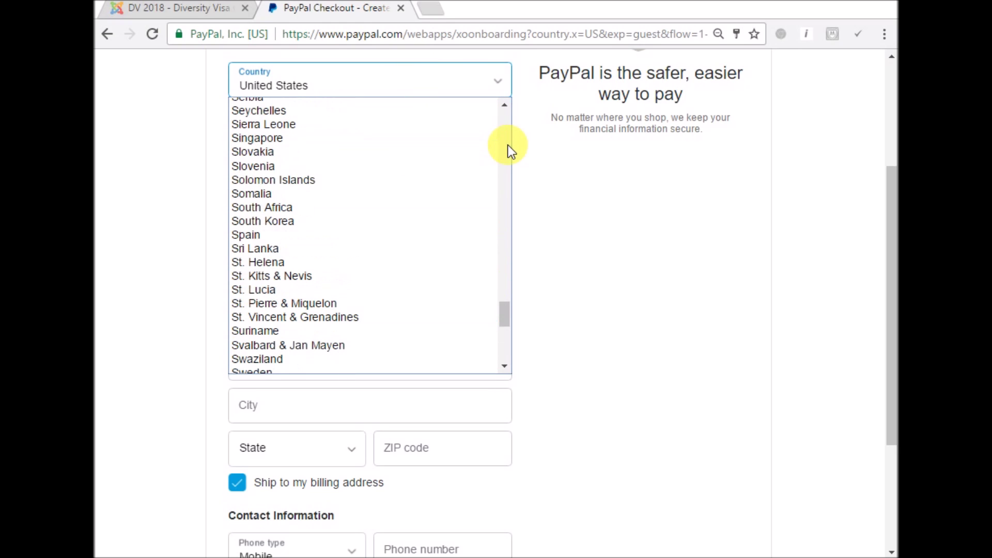
click(466, 138)
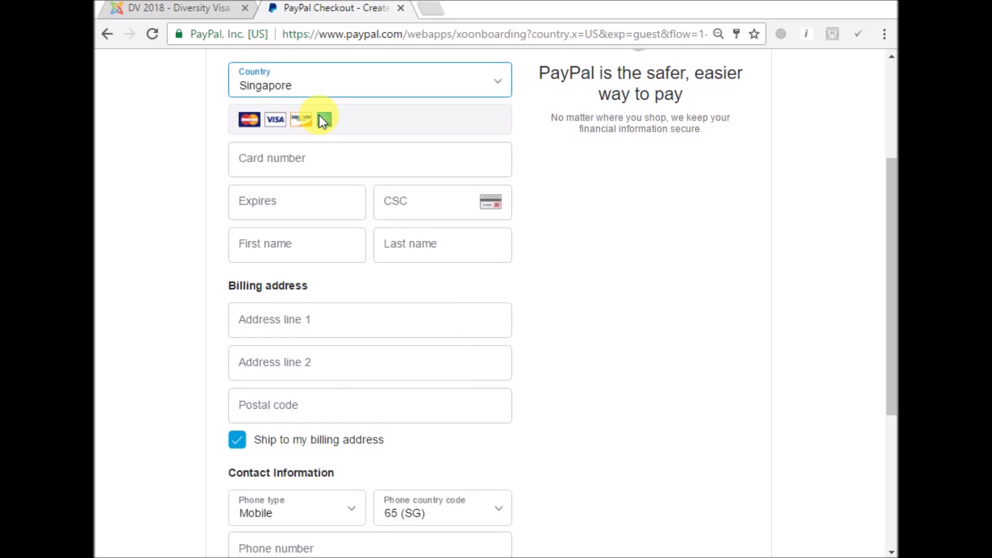
click(317, 165)
click(255, 121)
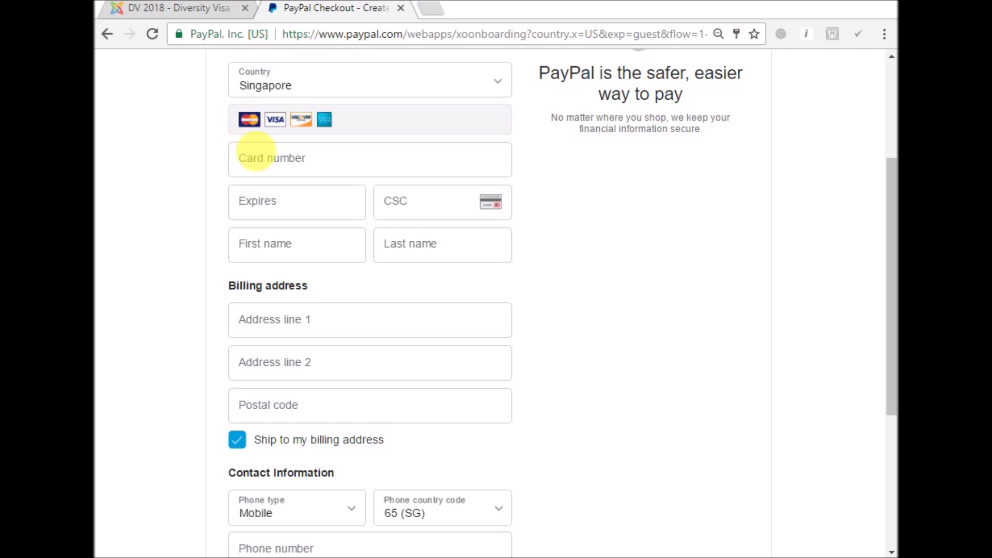
Enter the card number, expiry date and security code
click(265, 164)
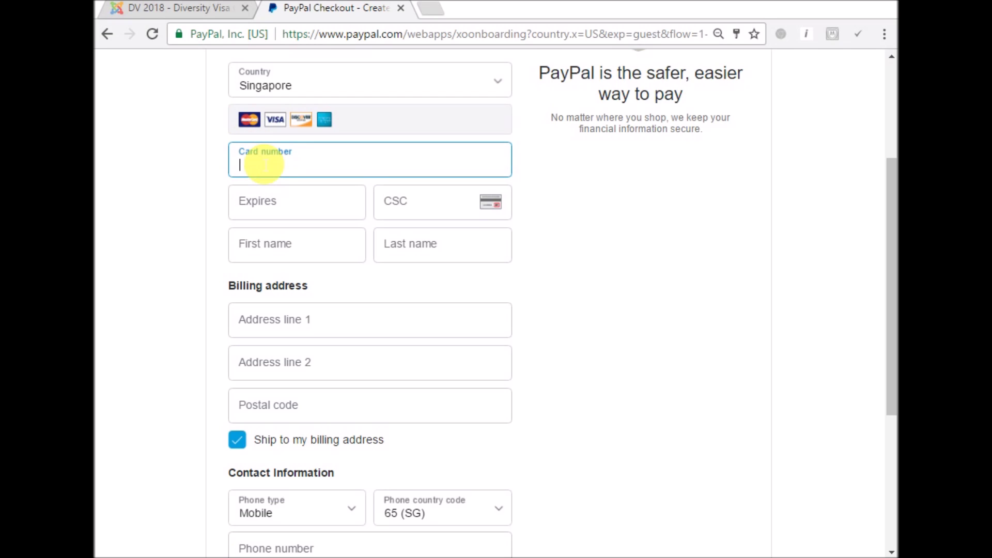
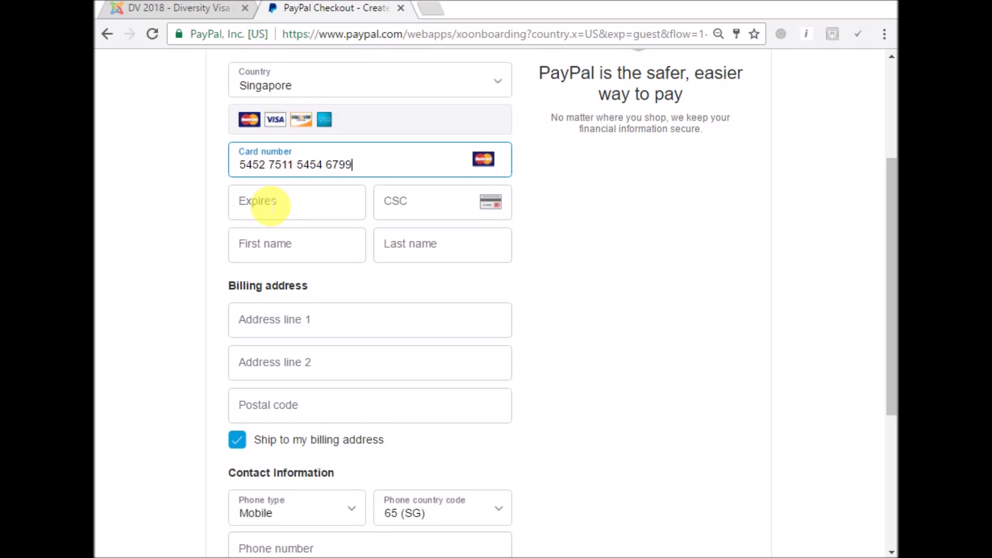
click(271, 206)
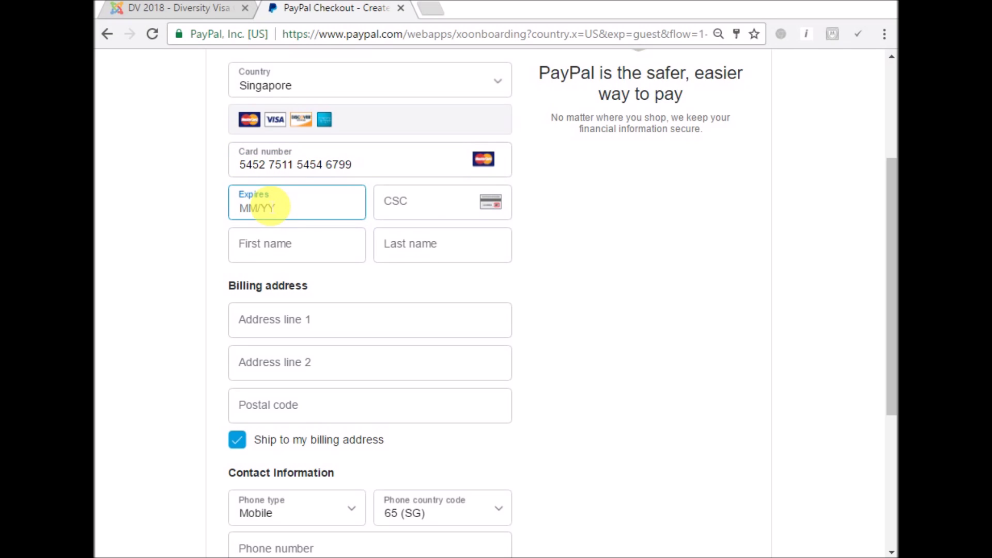
text(11/19)
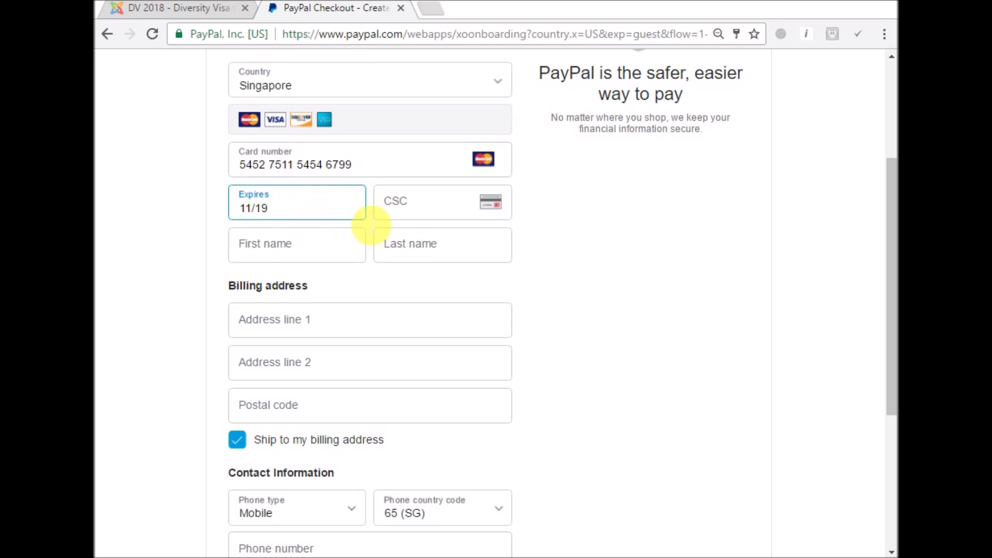
click(430, 216)
Enter the cardholder's first and last name
click(322, 253)
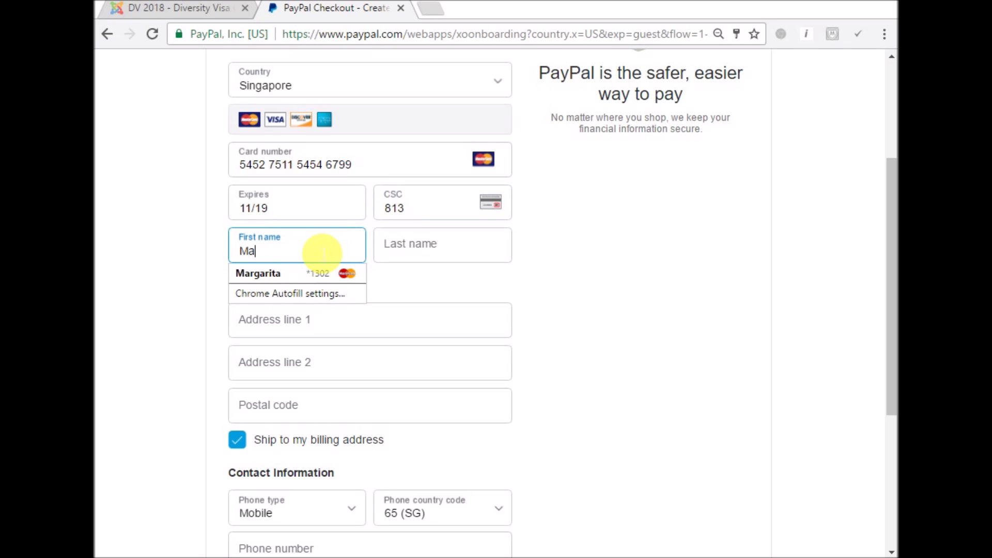
click(400, 254)
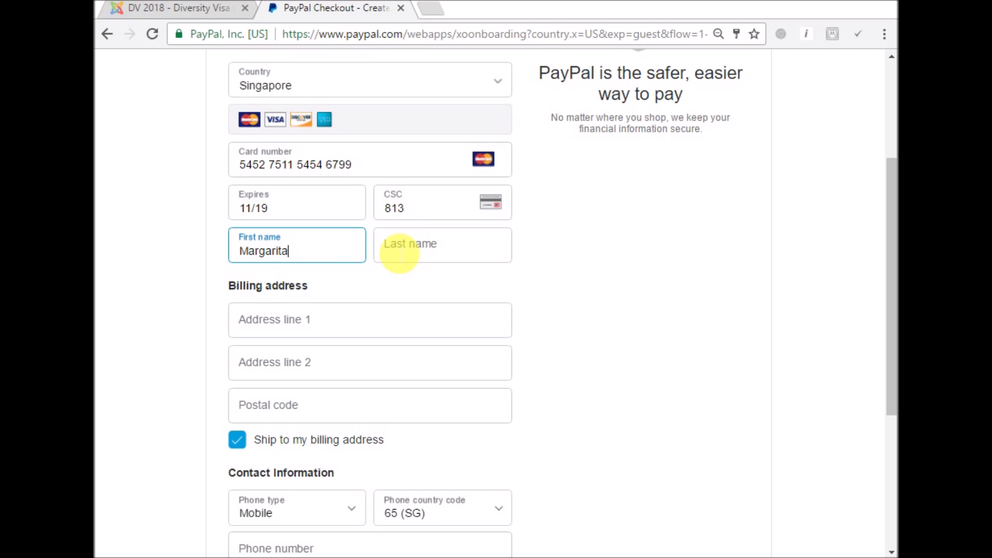
click(400, 253)
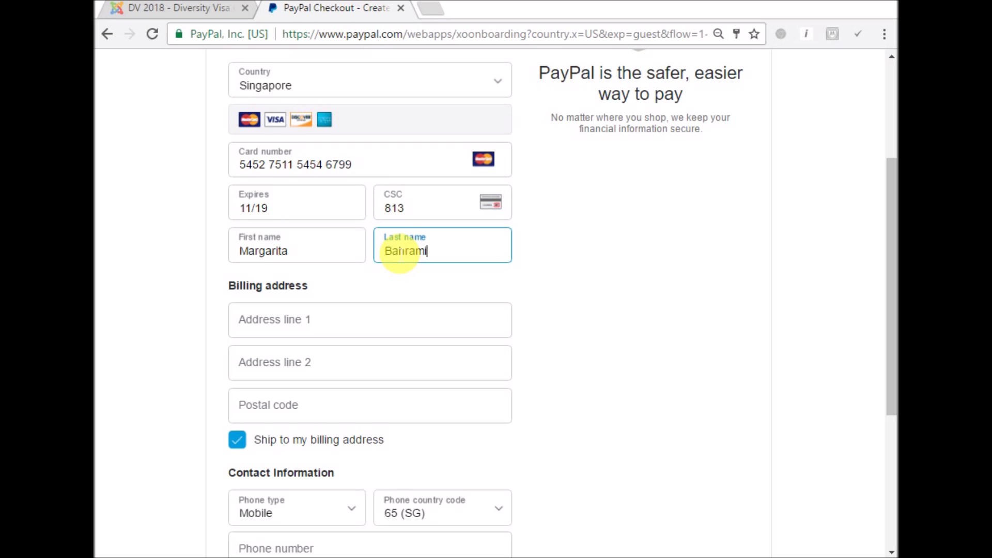
Fill in both billing address lines and the postal code
click(365, 332)
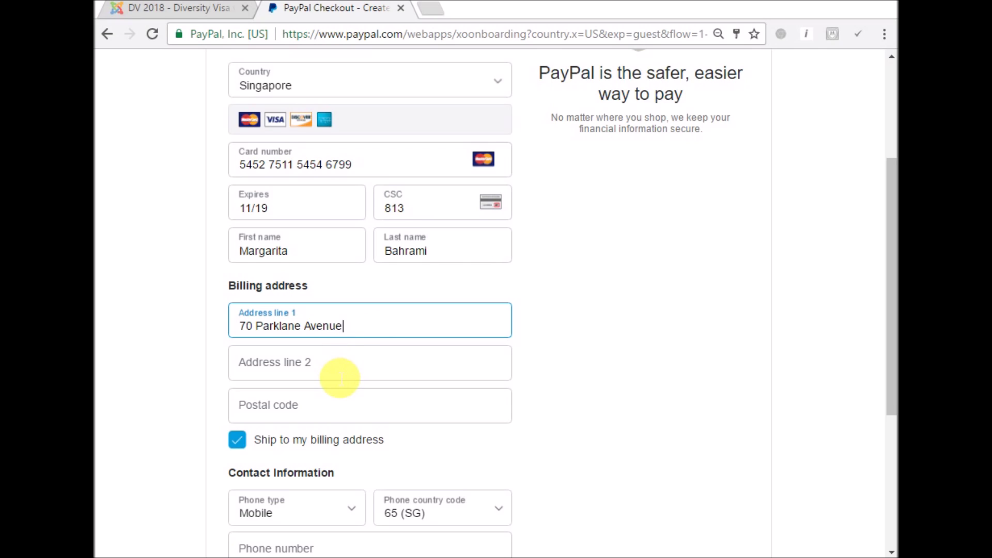
click(341, 376)
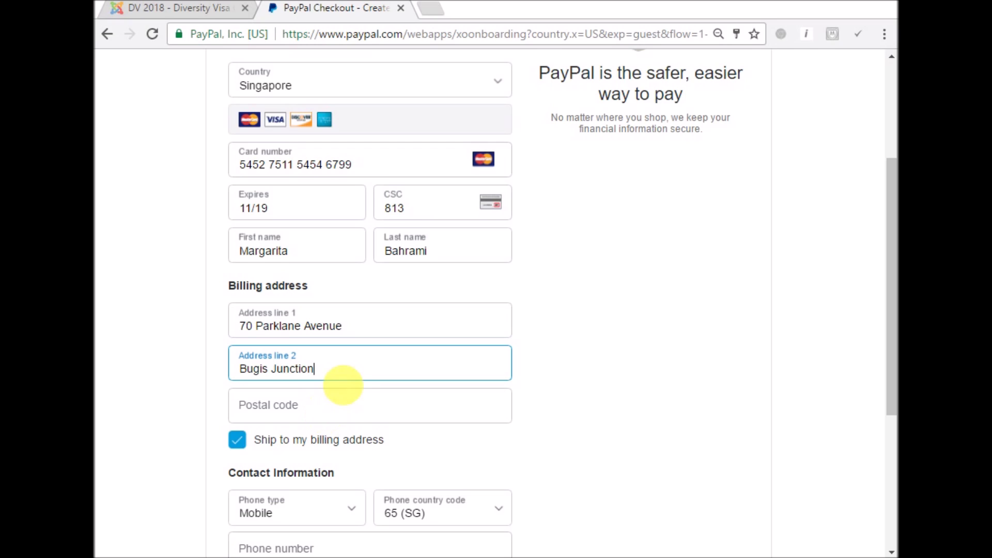
click(345, 412)
text(1126)
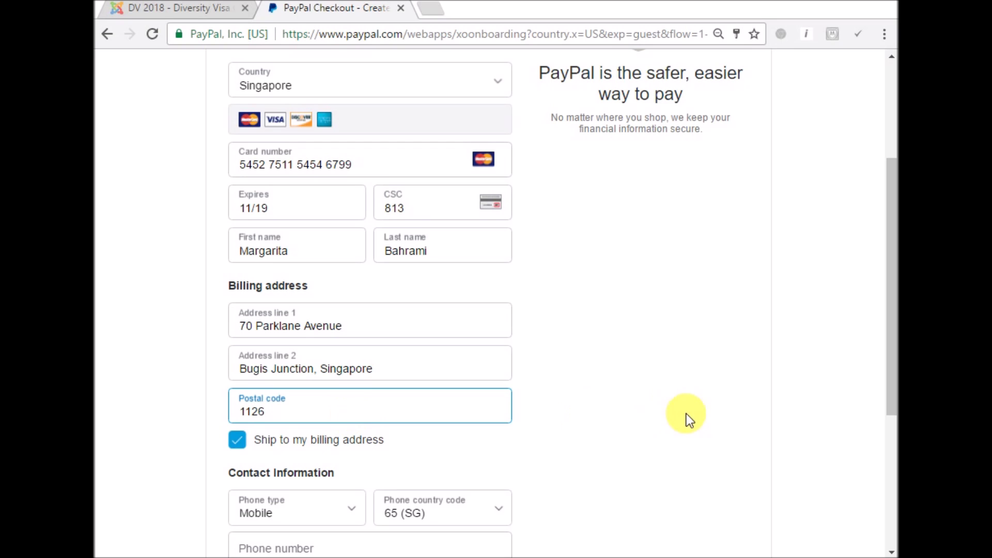
Enter the contact phone number and e-mail address
drag(894, 295, 892, 390)
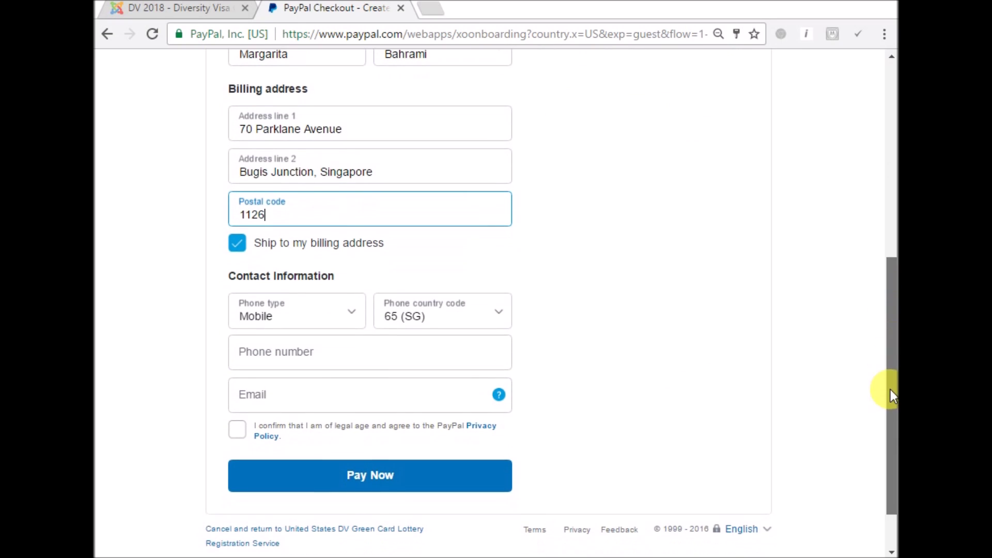
click(362, 363)
text(9248 375)
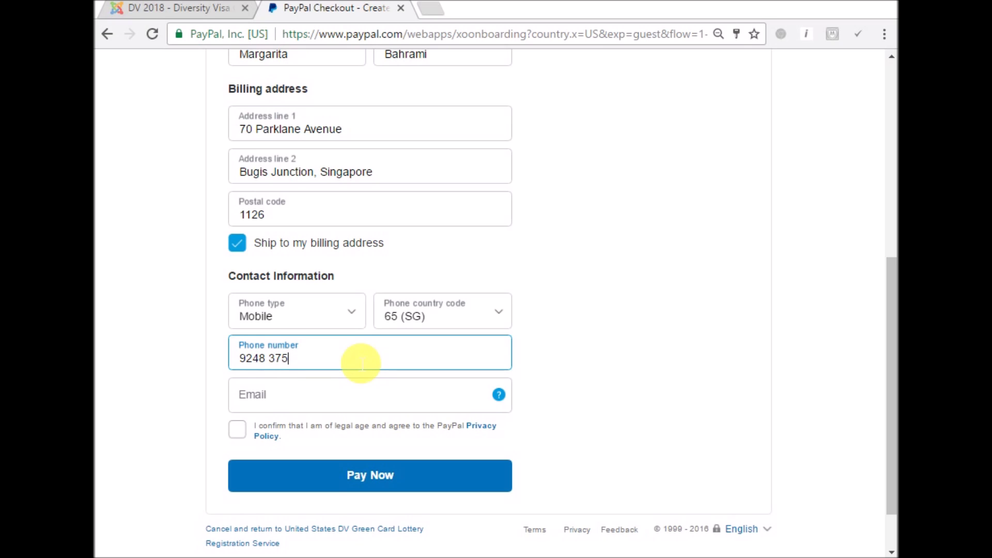
click(344, 403)
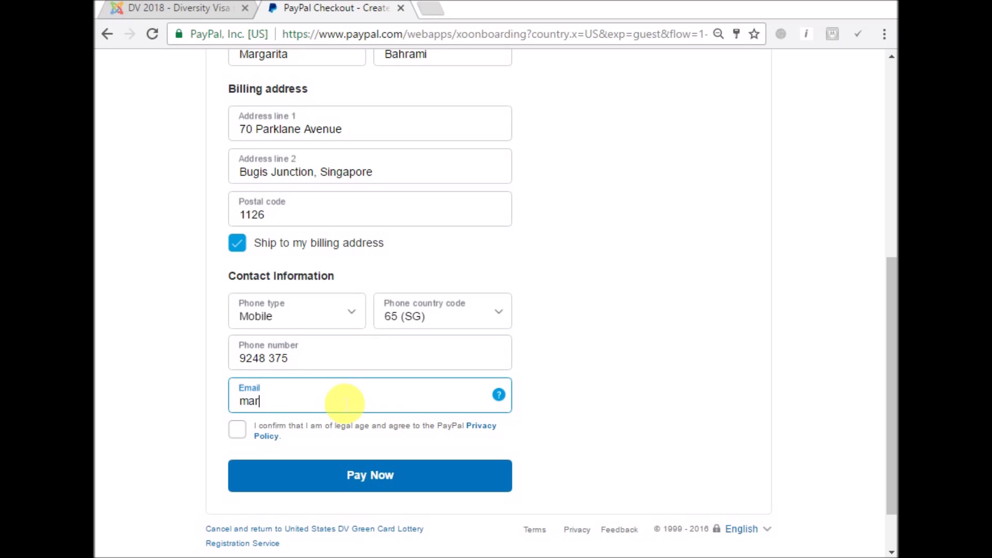
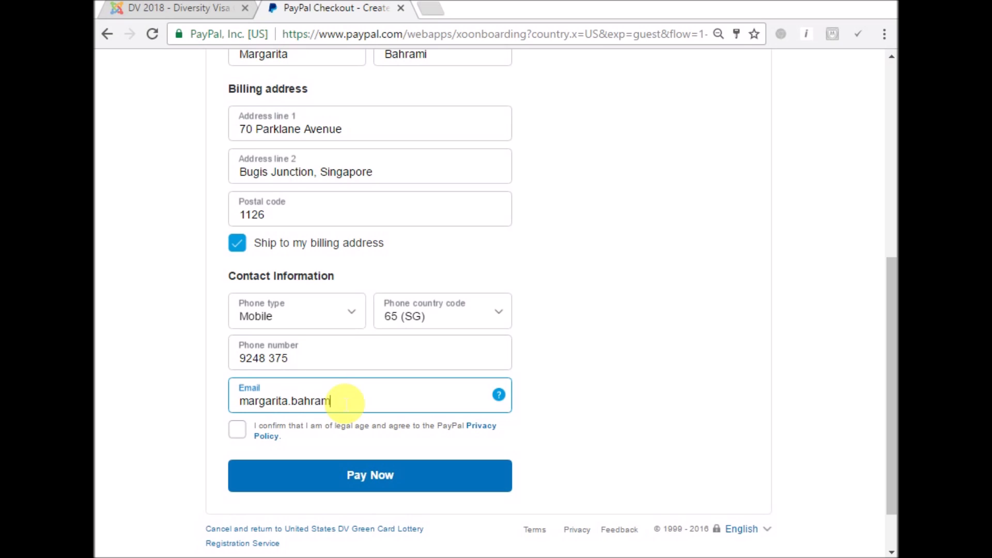
Accept the legal age and privacy terms, pay now, and minimise the browser
click(245, 438)
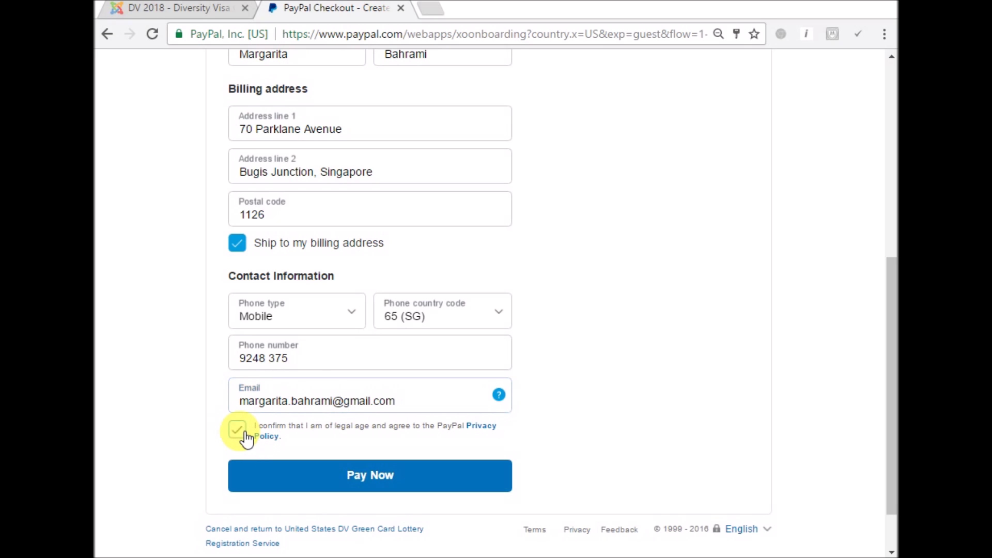
click(396, 480)
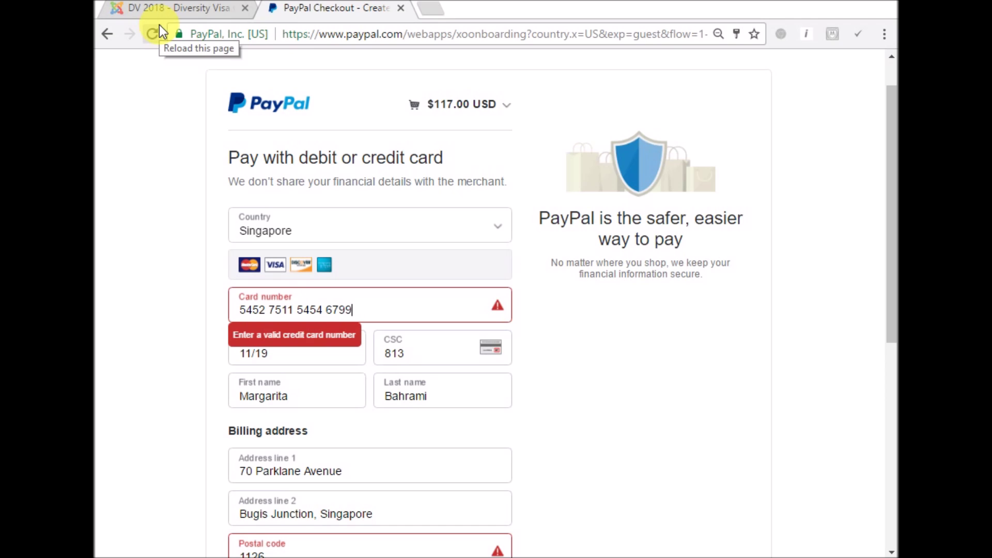
click(814, 2)
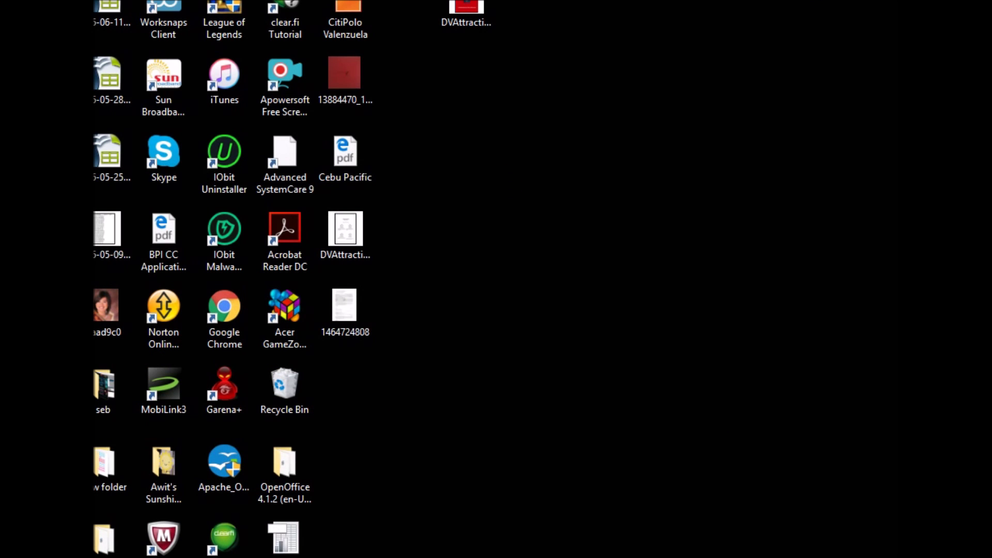